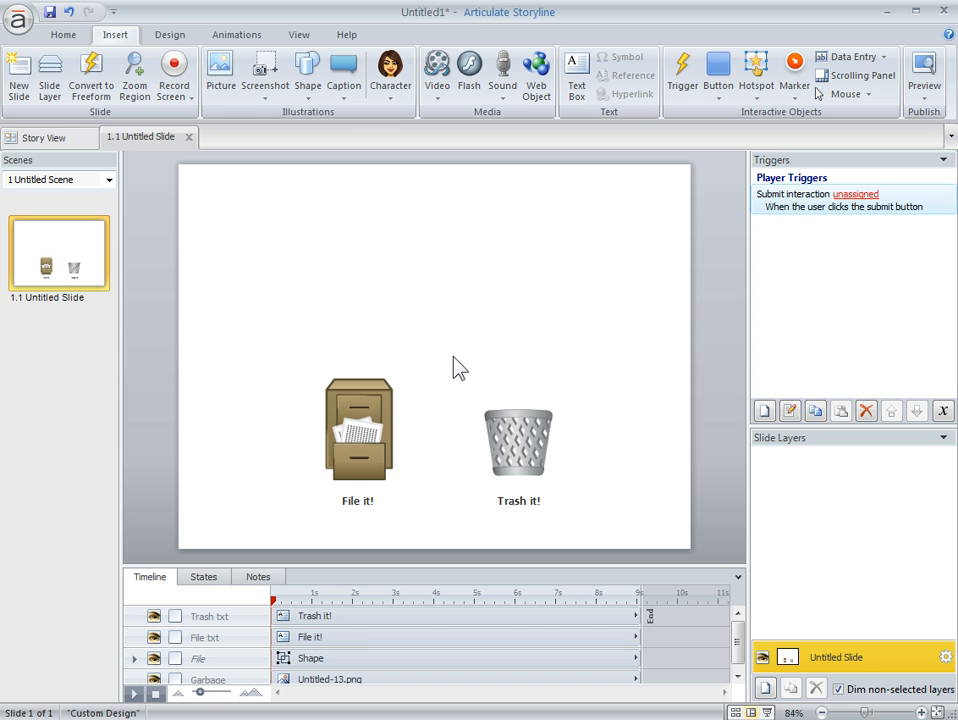
left_click(378, 389)
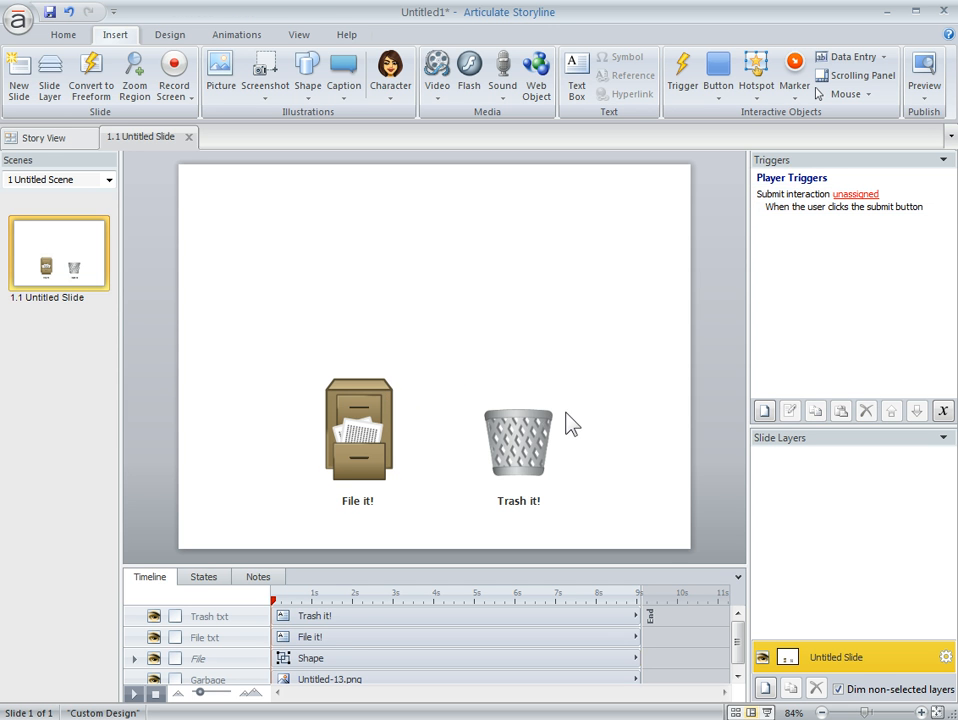
left_click(381, 418)
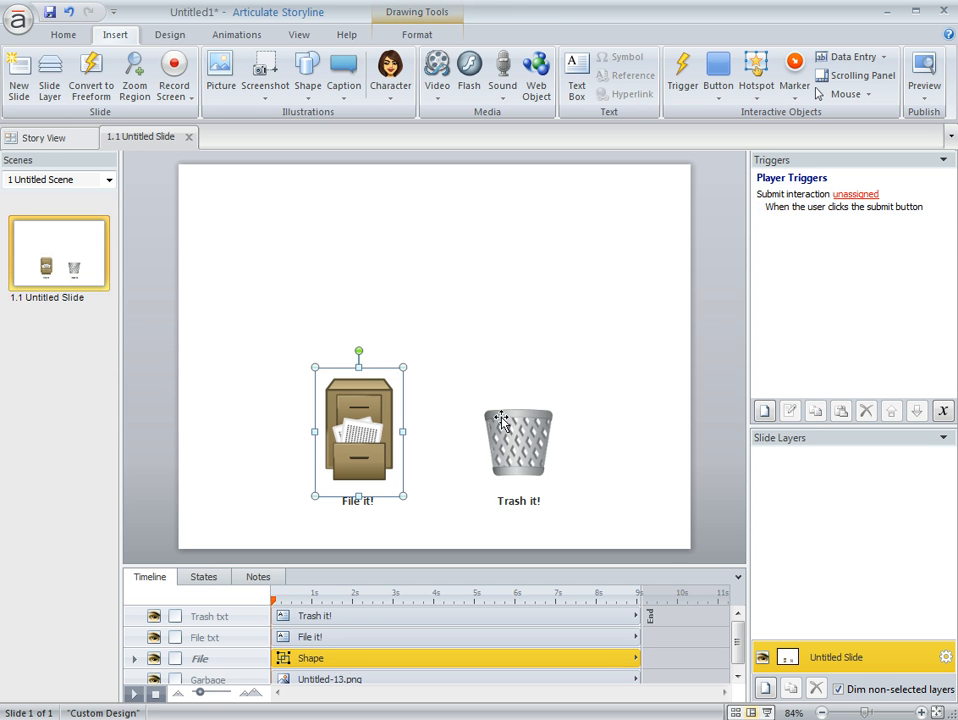
left_click(612, 414)
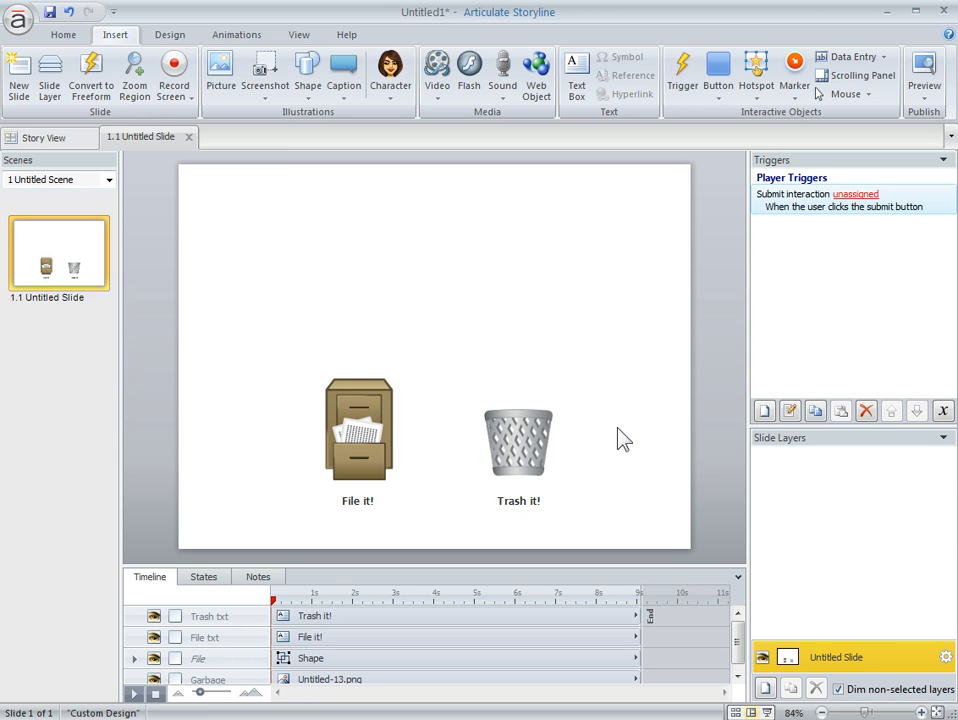
Draw a rectangle about 136 px wide and 160 px high above the file cabinet and apply the light grey gradient shape style.
left_click(307, 88)
left_click(304, 161)
mouse_move(258, 203)
left_mouse_down()
mouse_move(274, 288)
mouse_move(355, 306)
mouse_move(307, 317)
left_mouse_up()
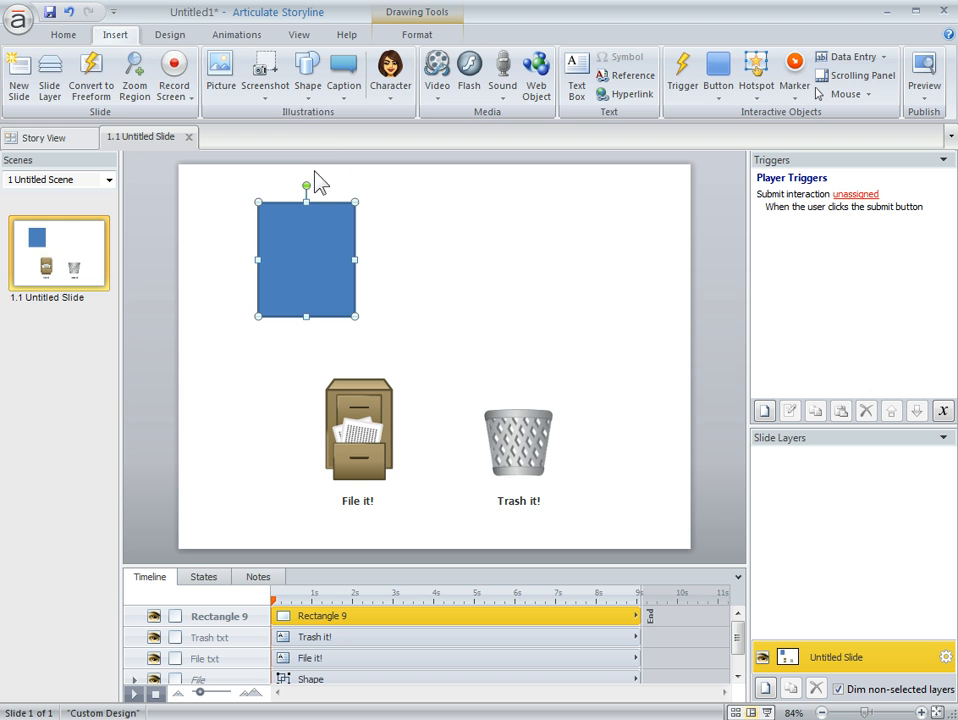
left_click(417, 34)
left_click(380, 97)
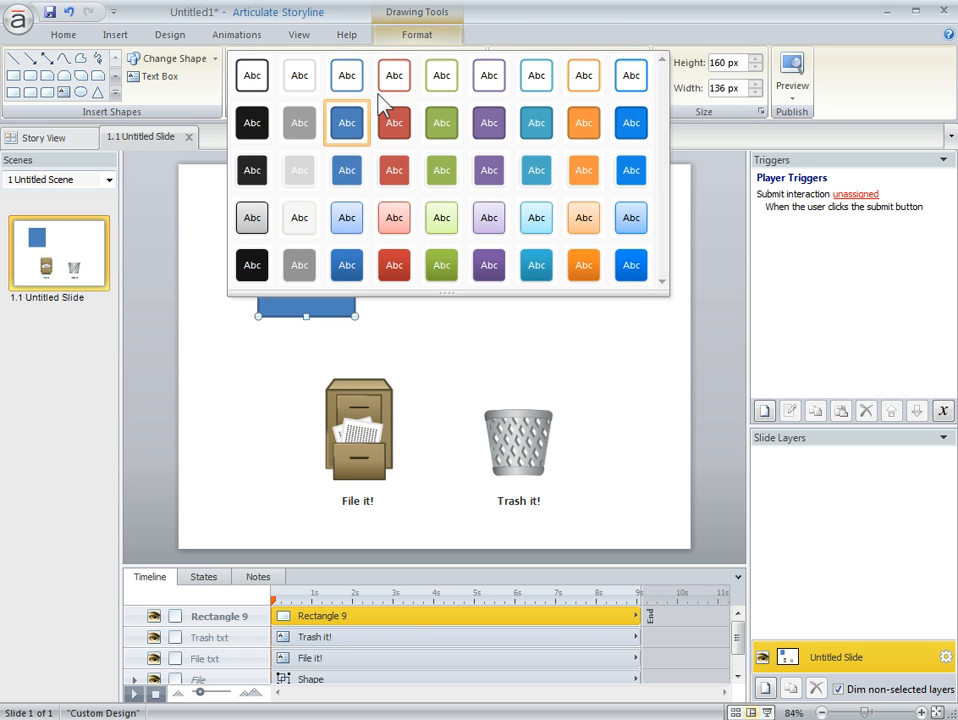
left_click(300, 220)
left_click(456, 280)
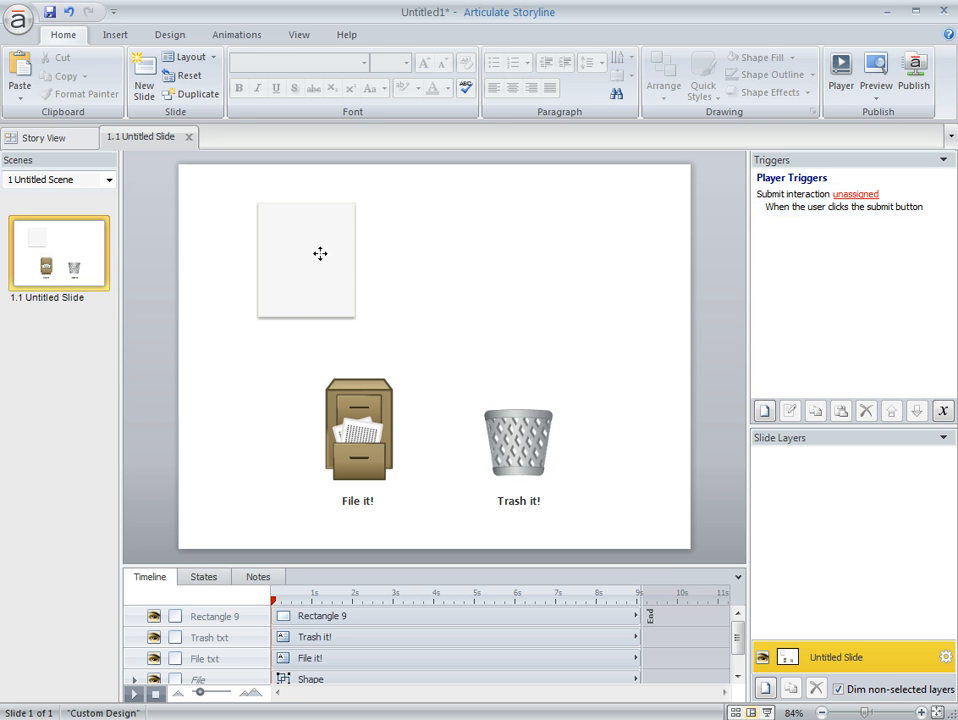
Duplicate the grey rectangle beside itself, then duplicate the pair to form a row of four rectangles.
left_click_drag(320, 255, 436, 275)
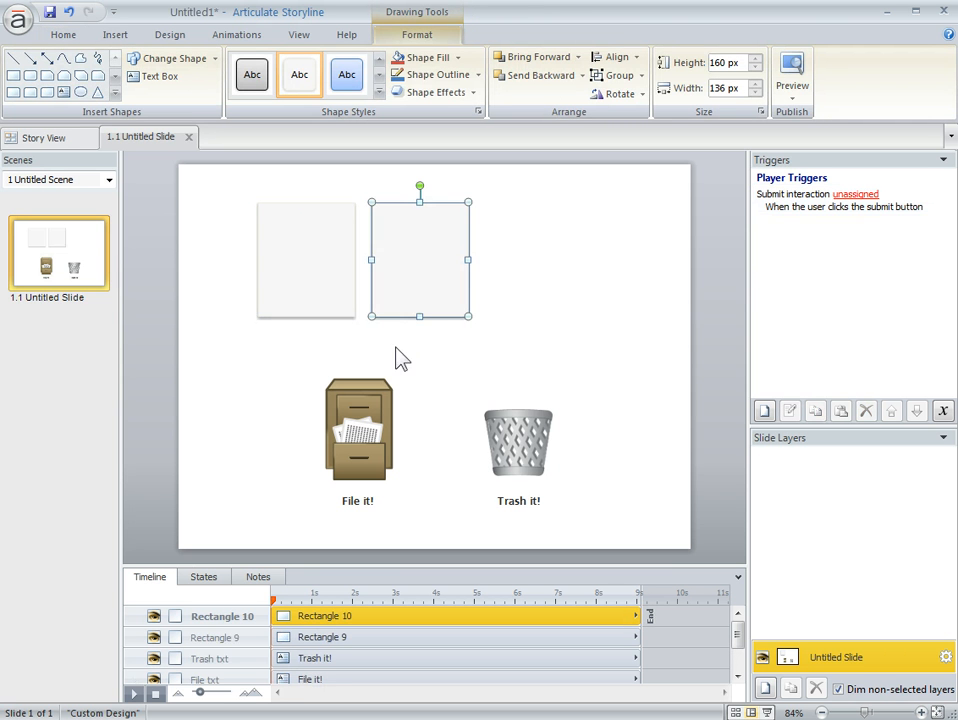
left_click(542, 327)
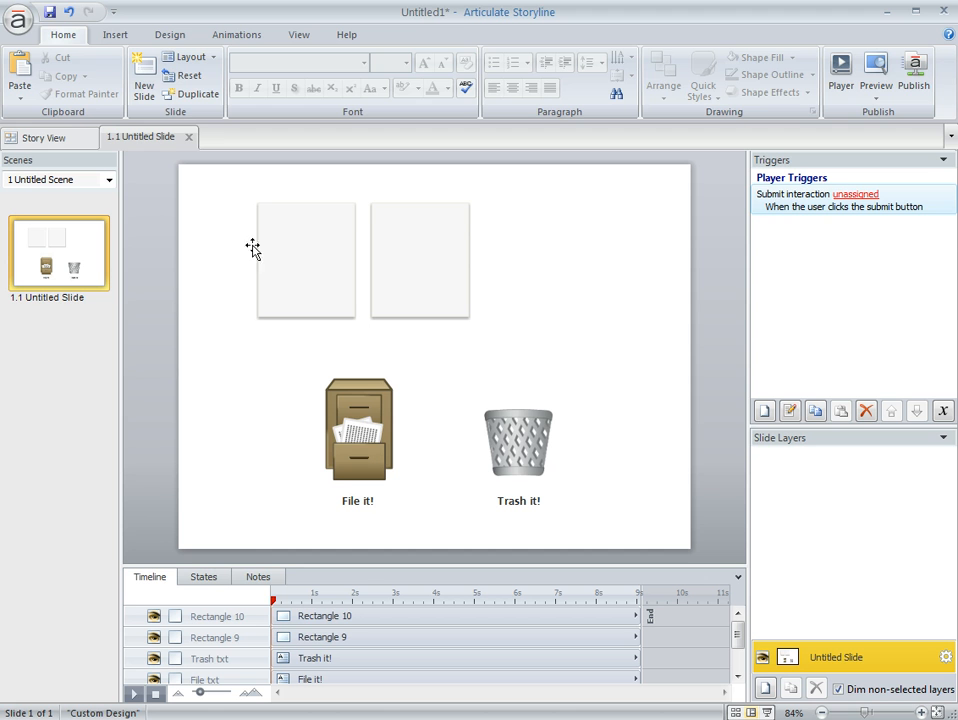
left_click_drag(231, 181, 520, 367)
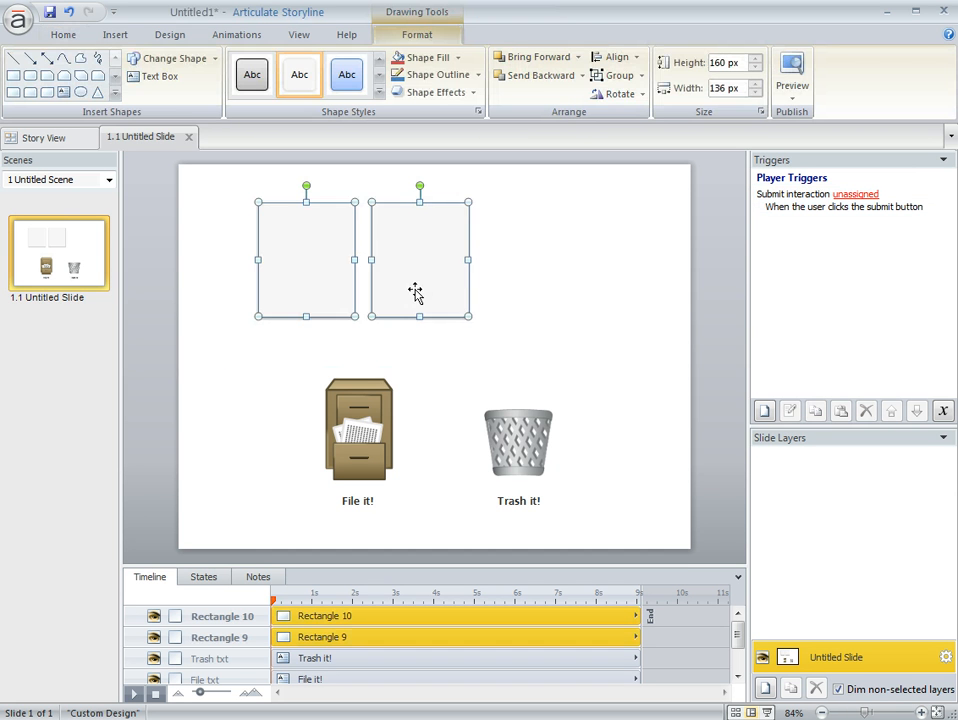
left_click_drag(415, 293, 633, 316)
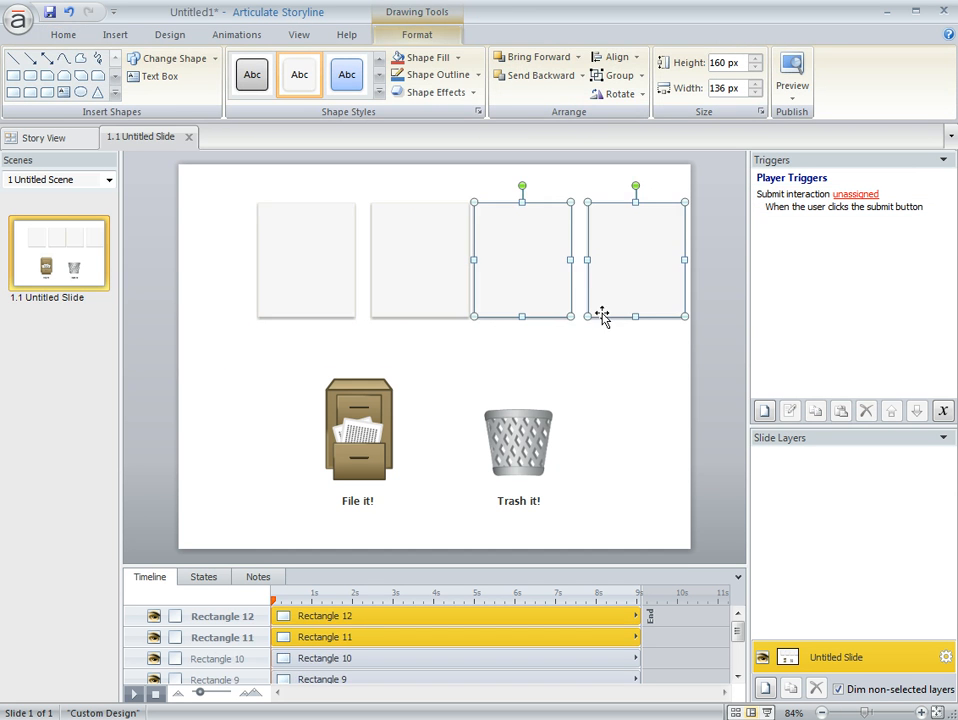
Apply the light green gradient style to the two newest rectangles and shift the whole row of four slightly left and up.
left_click(379, 92)
left_click(443, 226)
left_click(575, 380)
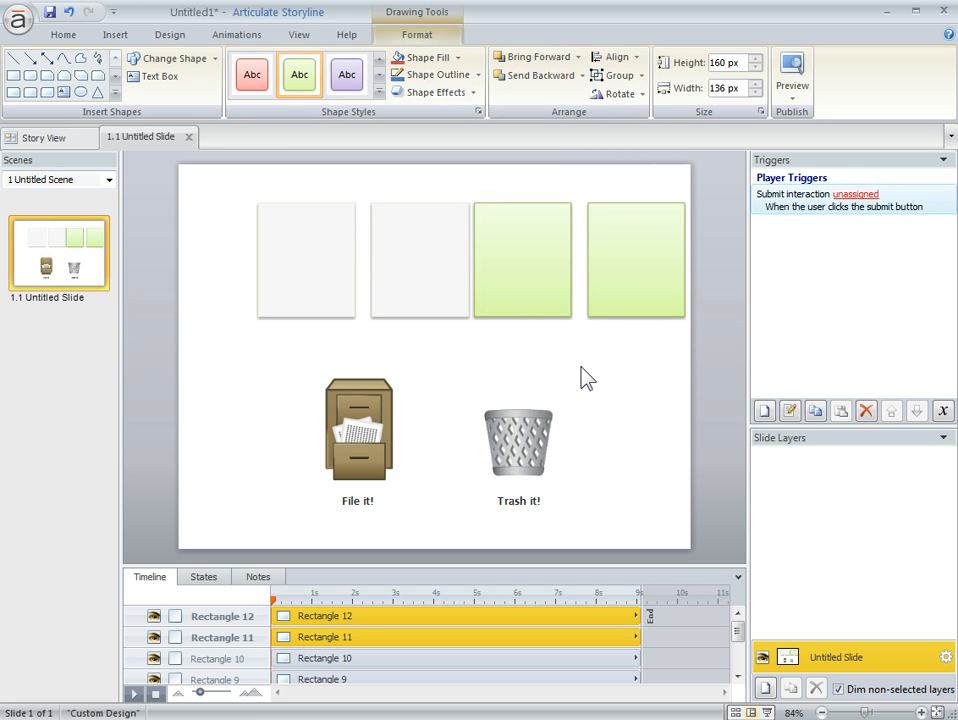
left_click_drag(215, 176, 703, 359)
left_click_drag(644, 297, 615, 291)
left_click(639, 358)
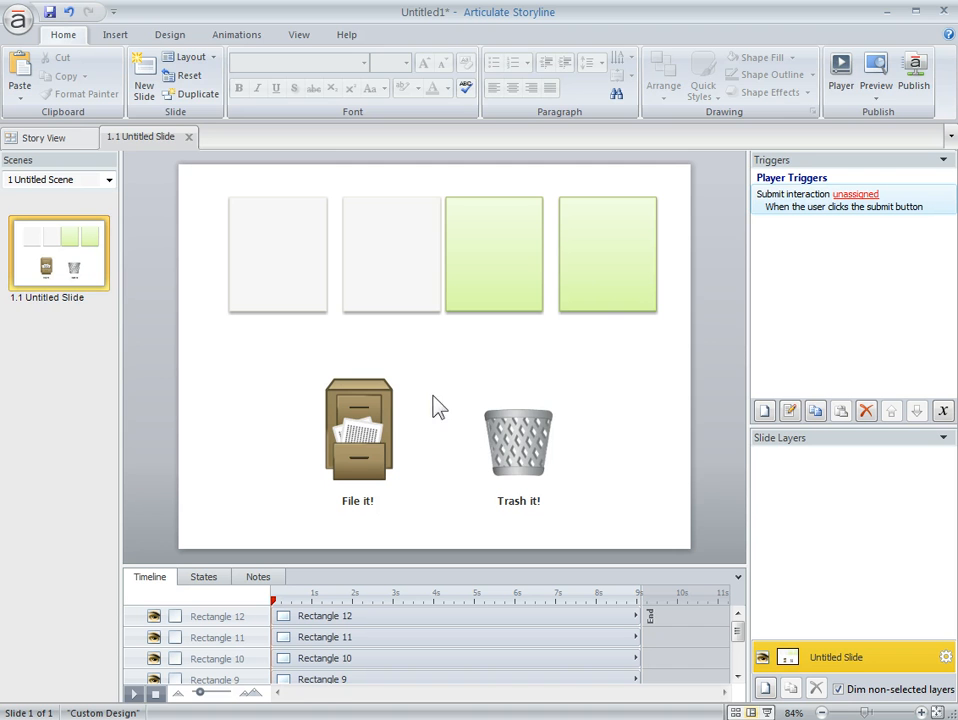
Convert the slide to a freeform Drag and Drop question.
left_click(119, 35)
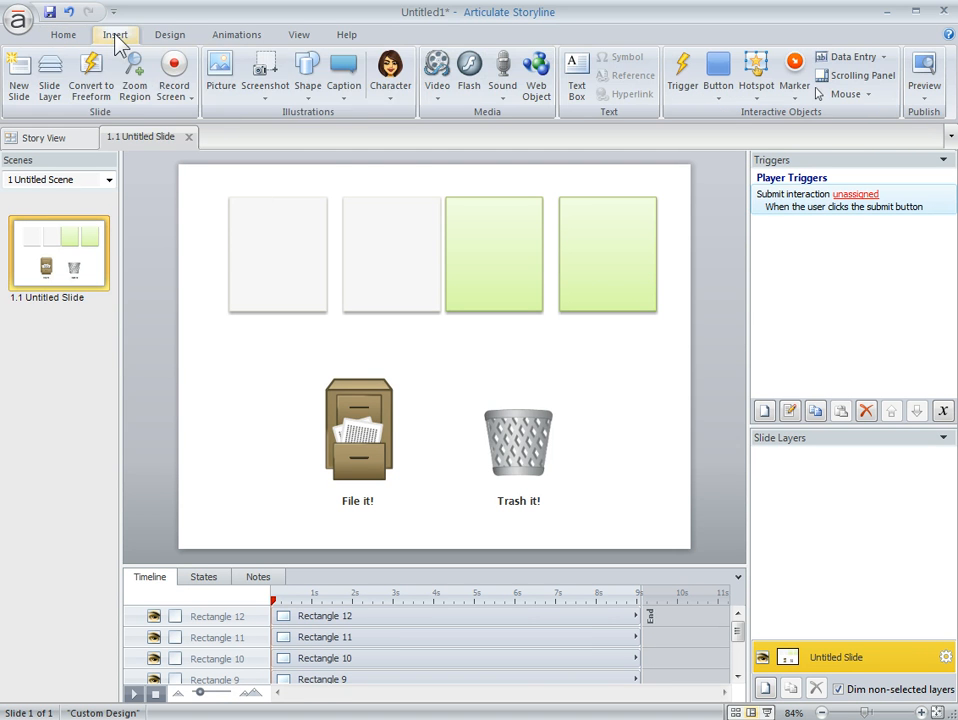
left_click(99, 82)
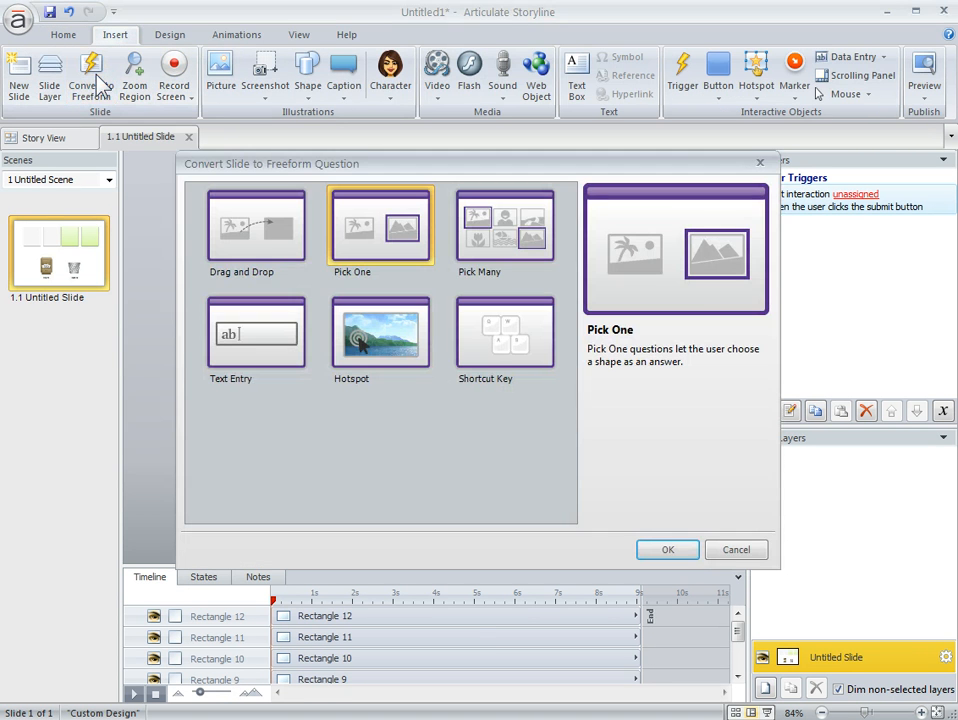
left_click(271, 243)
left_click(664, 551)
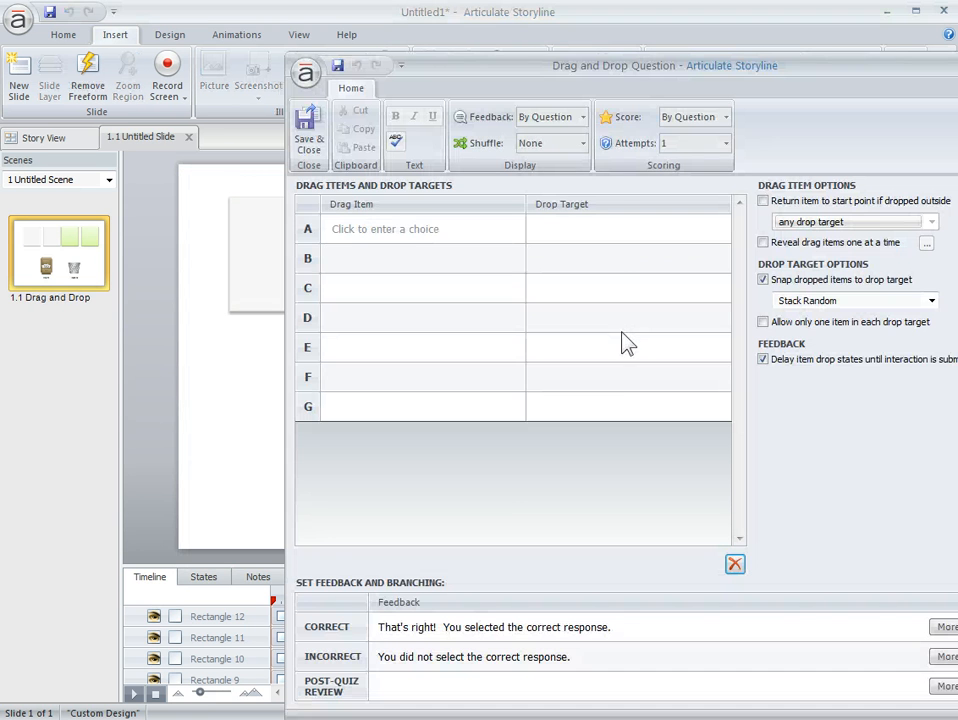
Set Rectangle 9, Rectangle 10, Rectangle 11 and Rectangle 12 as drag items A to D.
left_click_drag(518, 78, 745, 85)
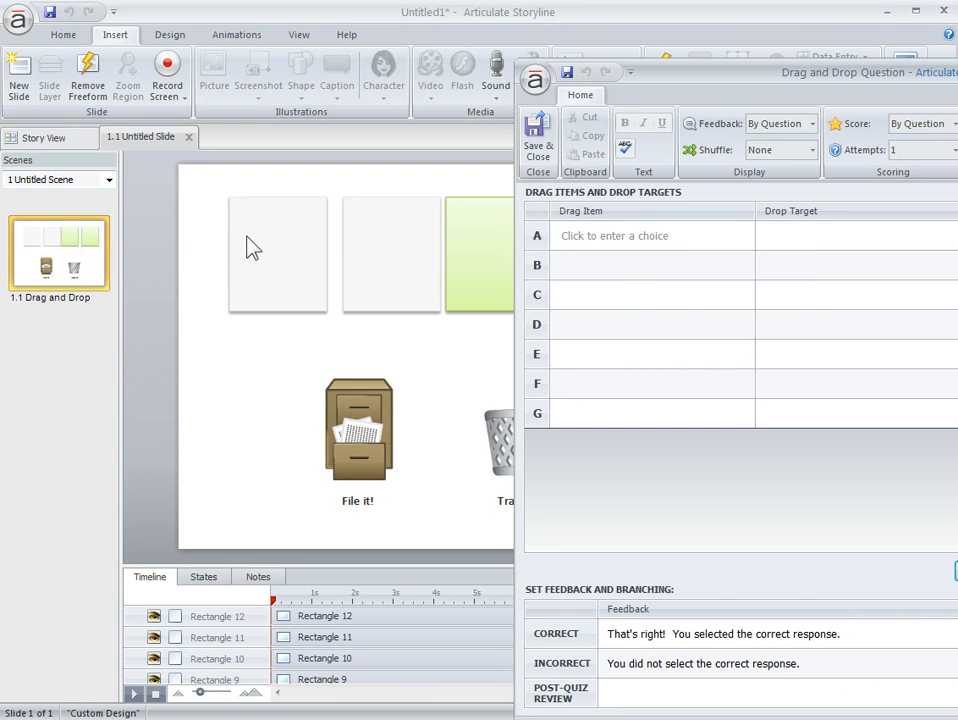
left_click(585, 239)
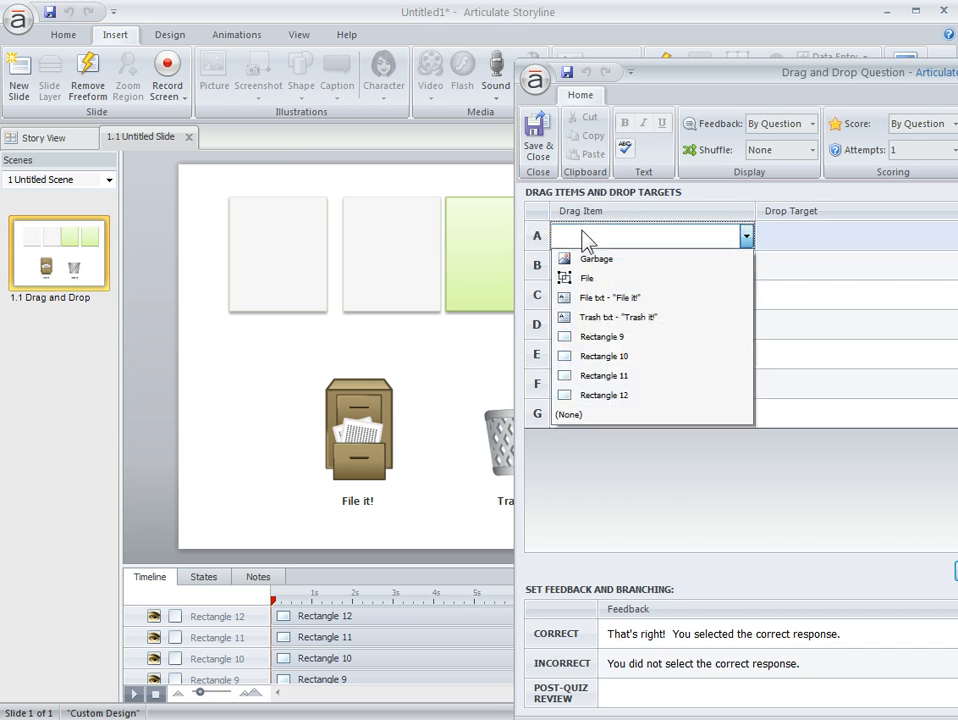
left_click(620, 338)
left_click(592, 266)
left_click(600, 366)
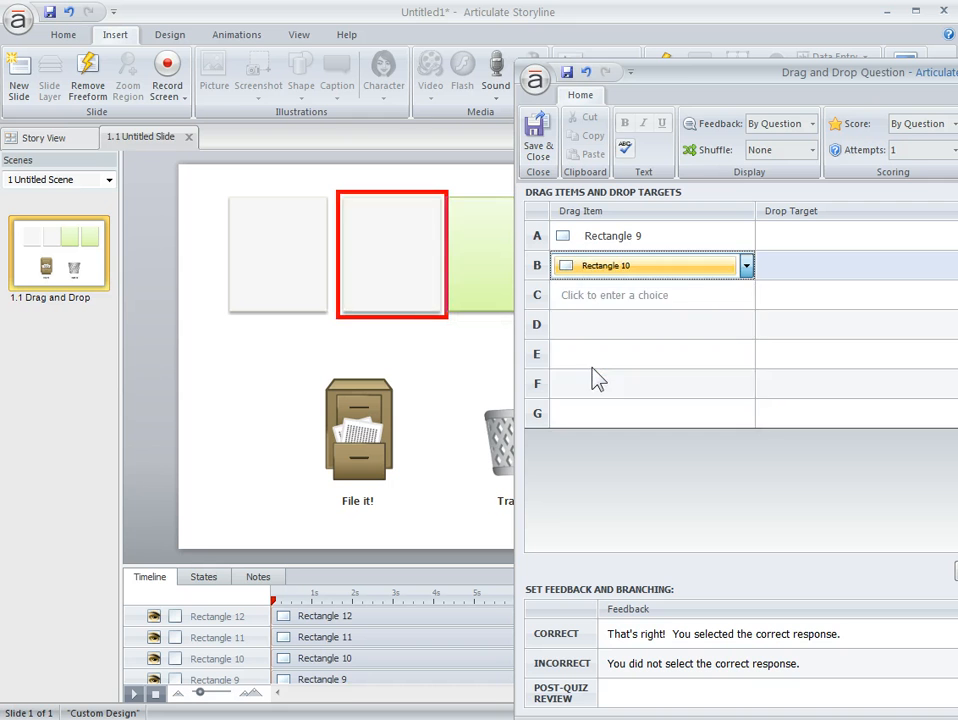
left_click(744, 298)
left_click(600, 396)
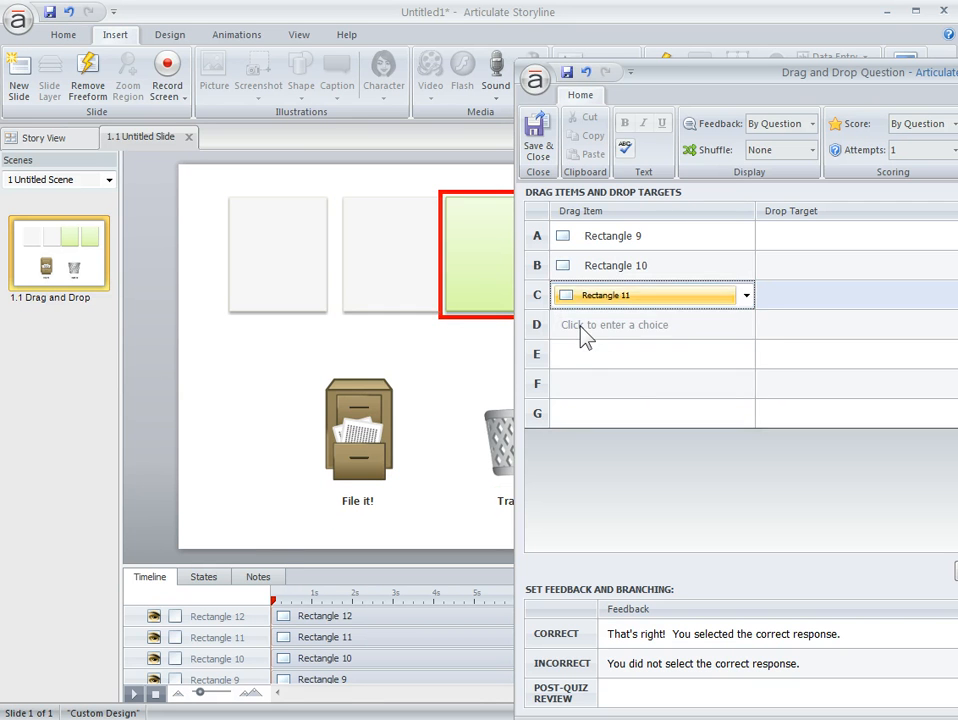
left_click(584, 330)
left_click(600, 425)
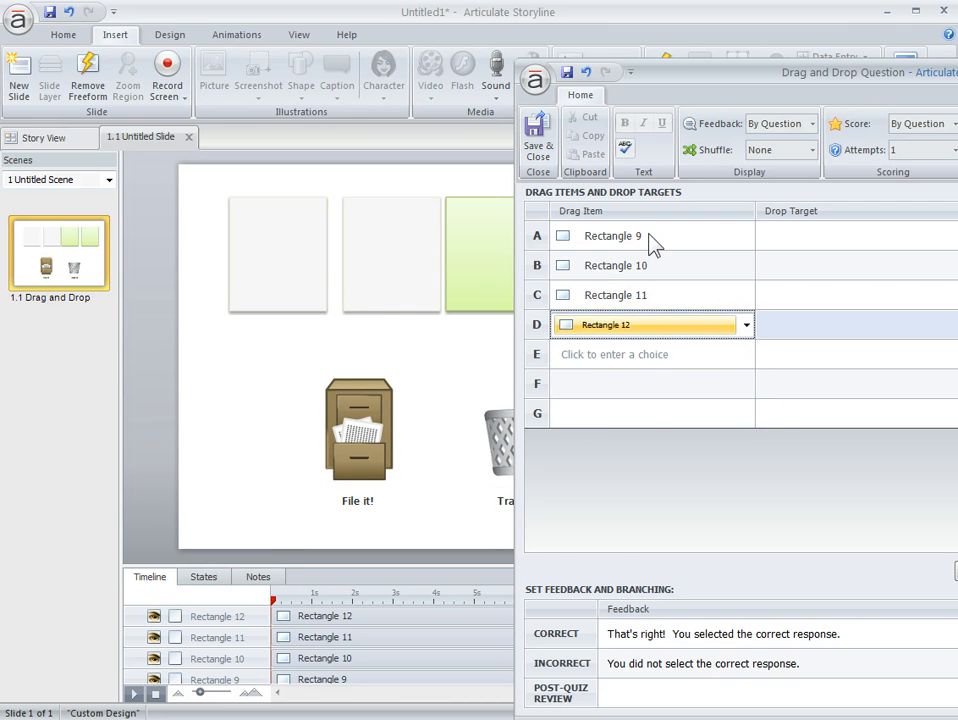
Assign File as drop target for Rectangles 9 and 10 and Garbage for Rectangles 11 and 12, and save the question.
left_click(787, 238)
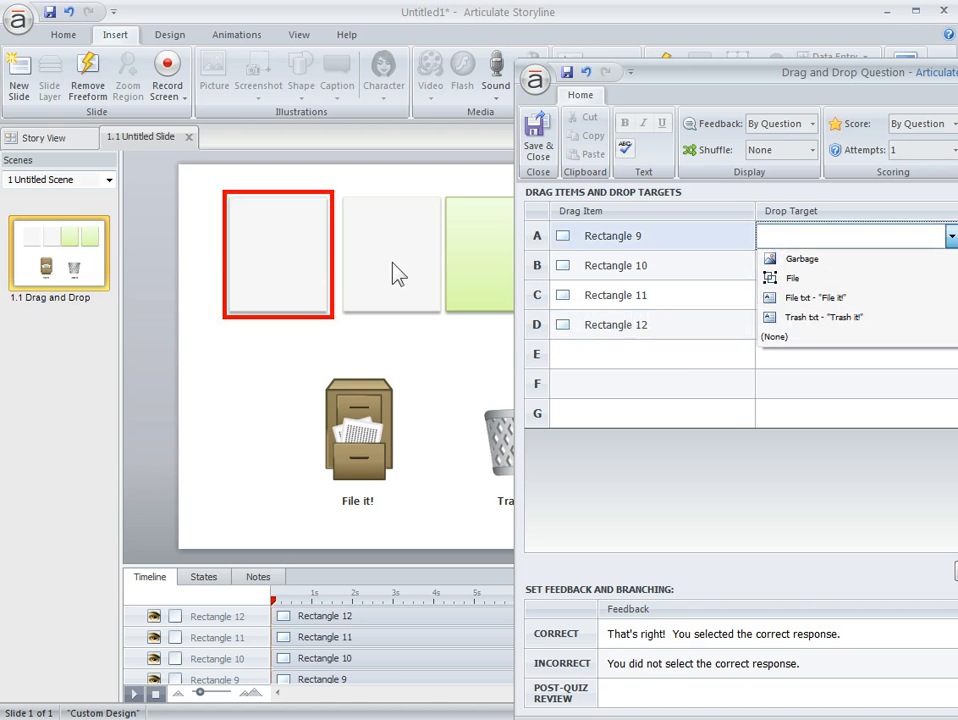
left_click(791, 279)
left_click(789, 266)
left_click(790, 305)
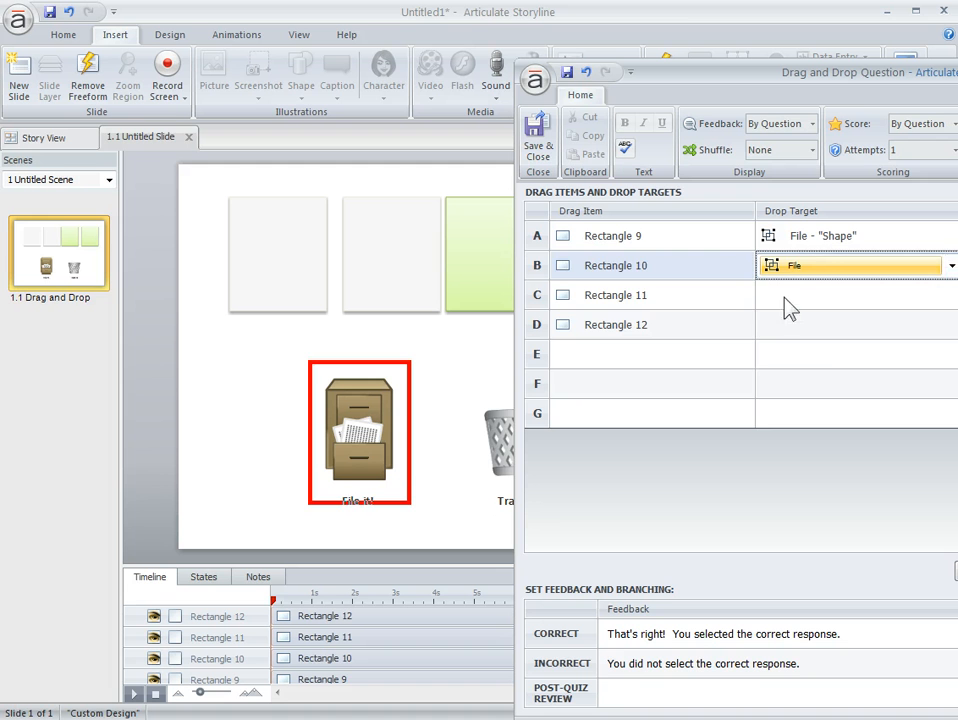
left_click(790, 296)
left_click(795, 316)
left_click(800, 335)
left_click(785, 346)
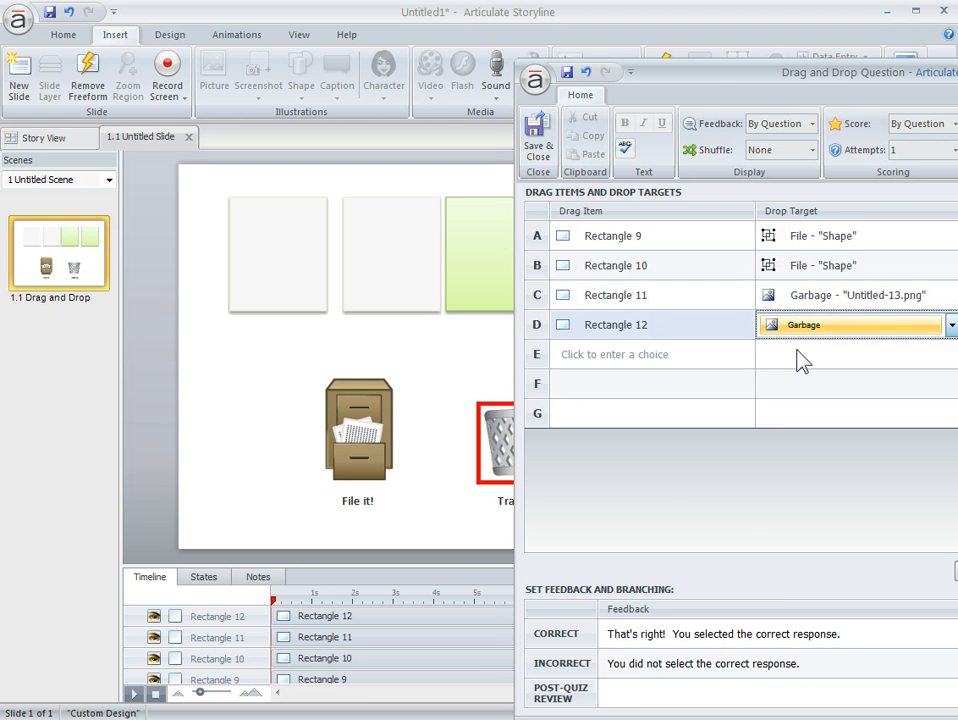
left_click_drag(810, 83, 428, 64)
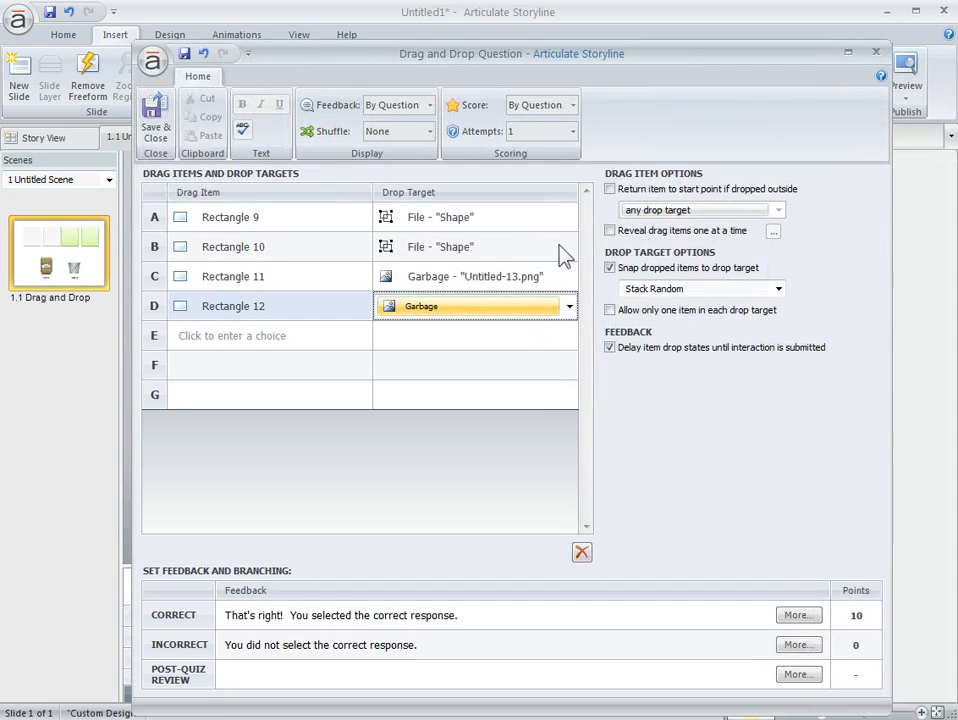
left_click(156, 118)
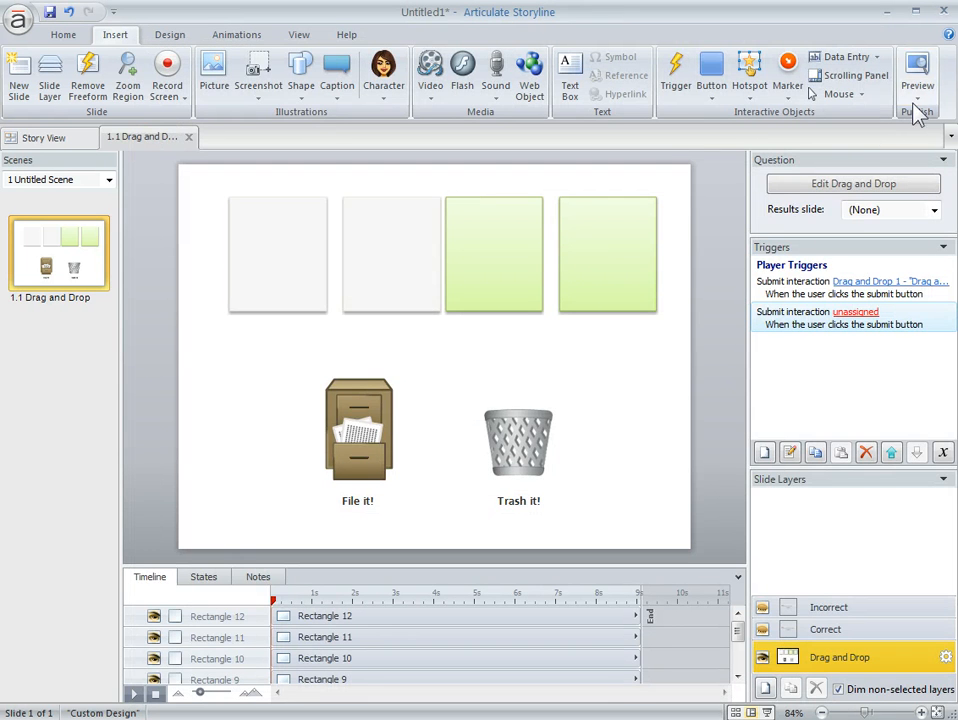
Preview the slide and test the interaction by dropping all four rectangles on the file cabinet and submitting the answer.
left_click(916, 100)
left_click(940, 93)
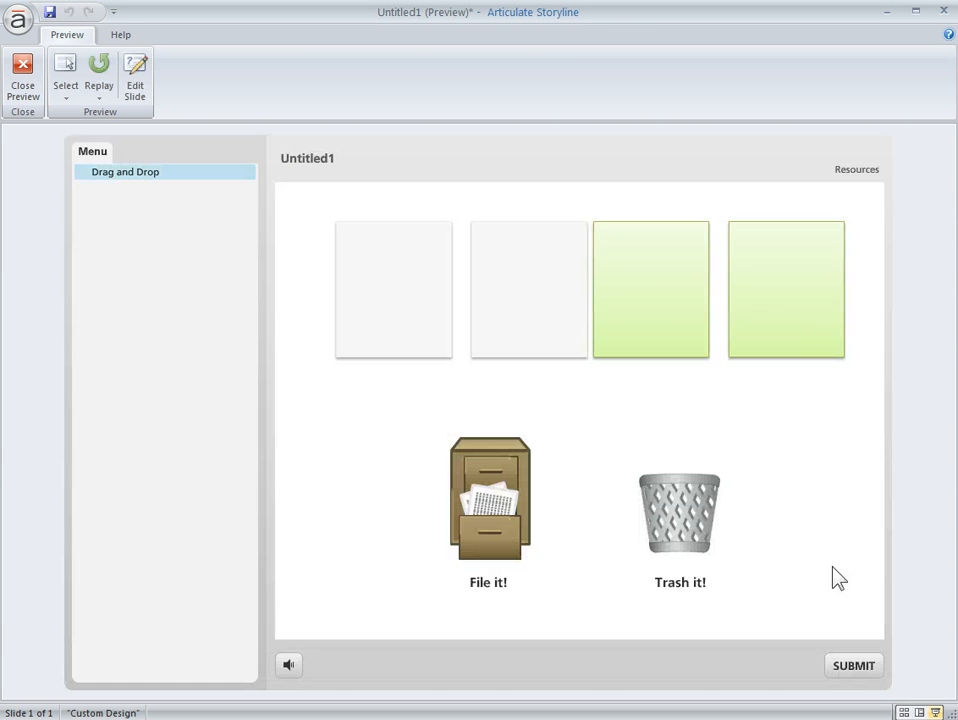
left_click_drag(426, 278, 506, 514)
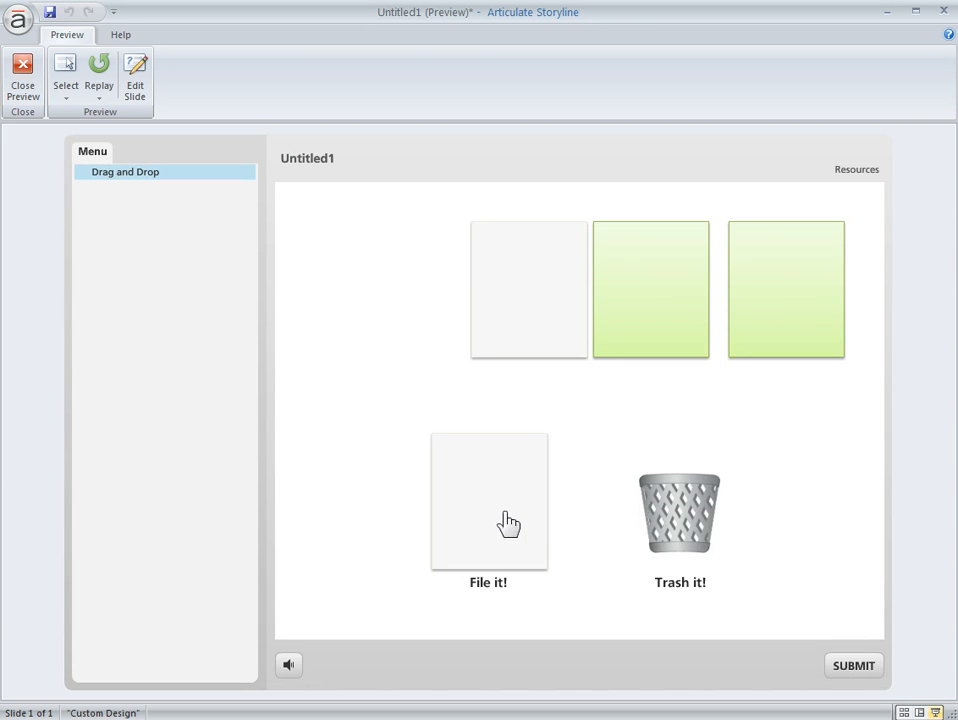
left_click(537, 303)
left_click(641, 312)
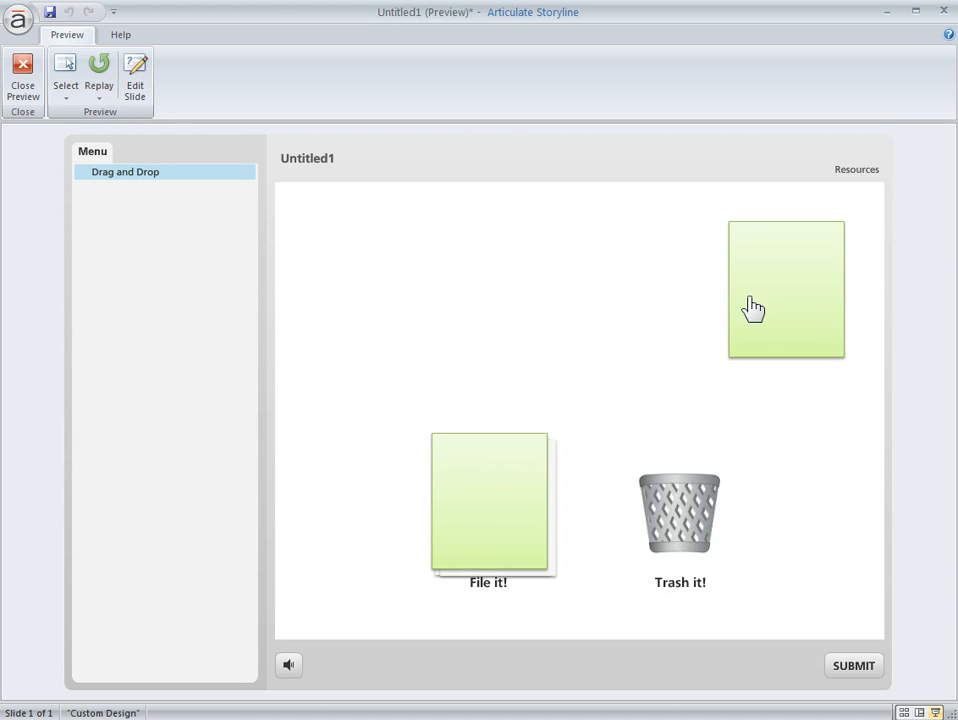
left_click_drag(753, 309, 524, 513)
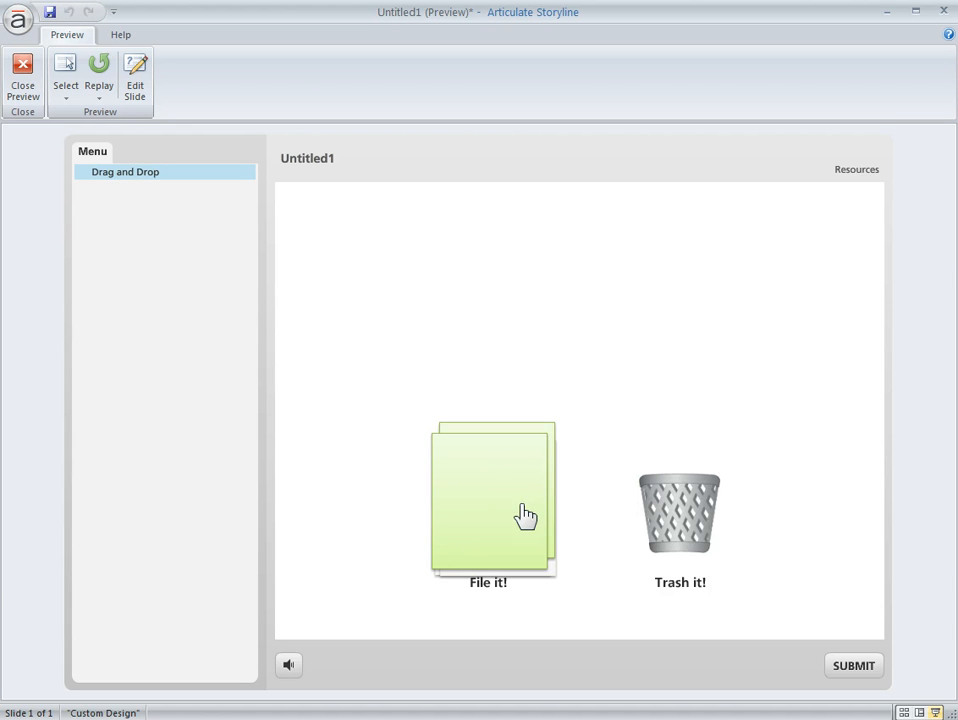
left_click(857, 668)
left_click(584, 473)
left_click(28, 73)
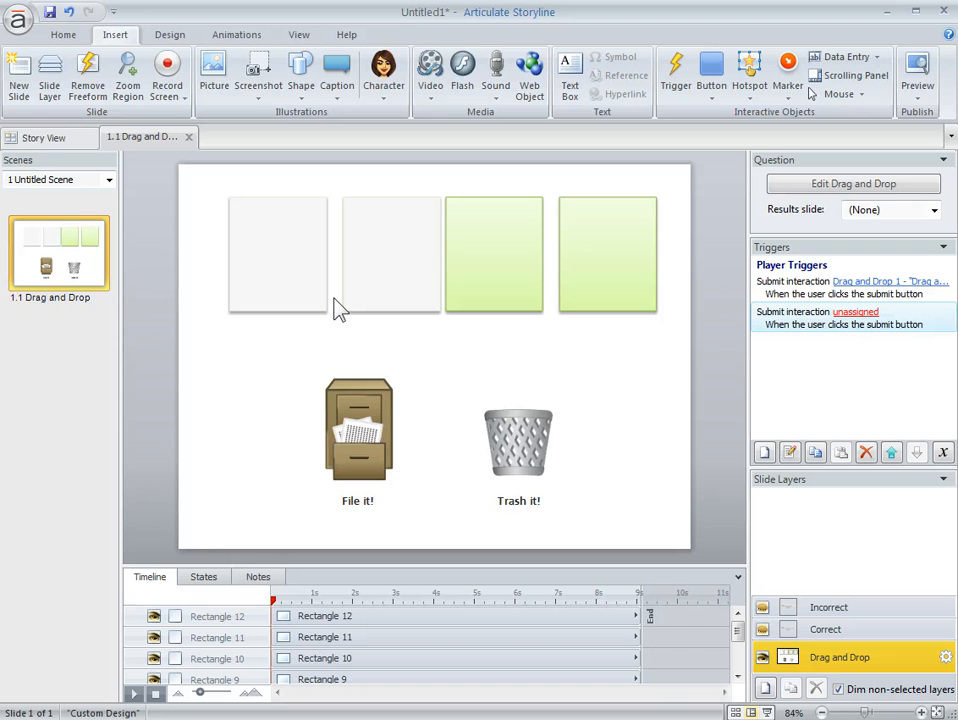
Examine the Correct and Incorrect feedback layers and return to the base Drag and Drop layer.
left_click(845, 632)
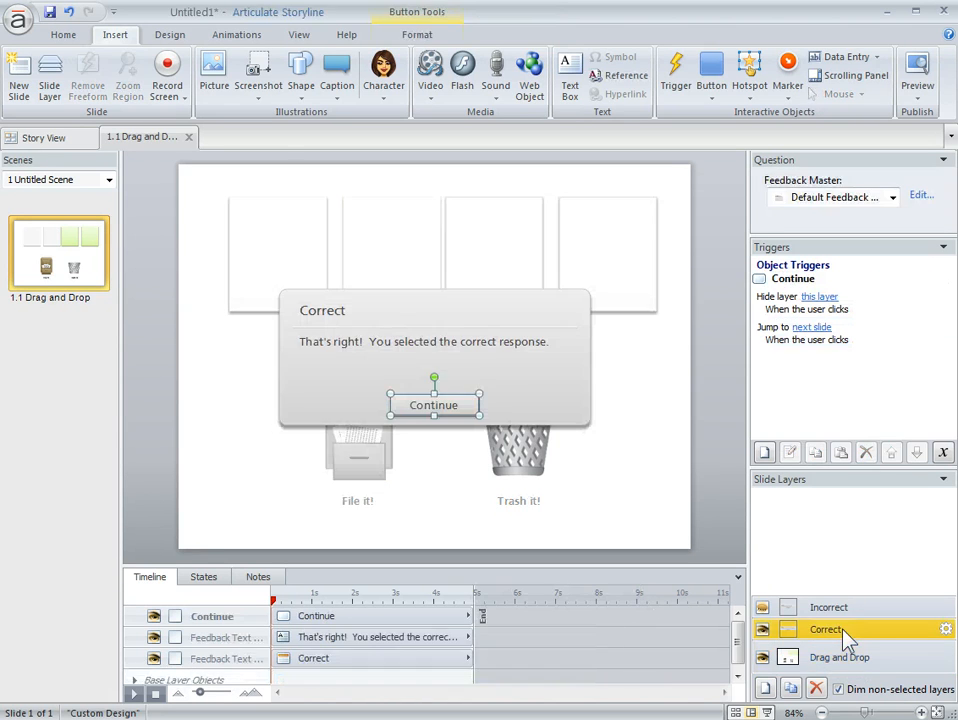
left_click(848, 610)
left_click(848, 631)
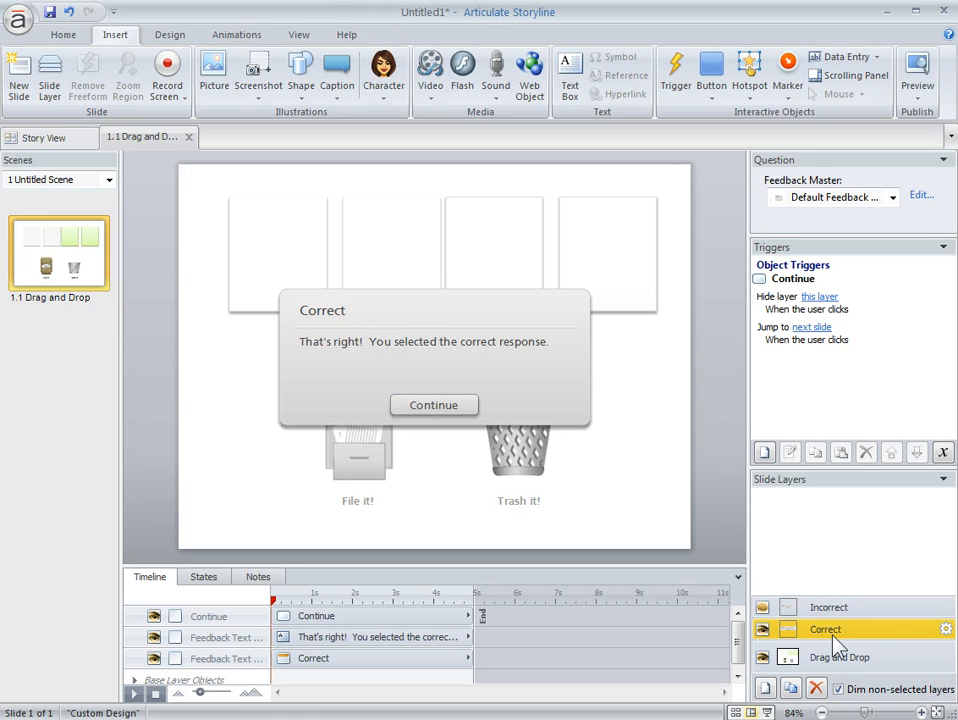
left_click(845, 660)
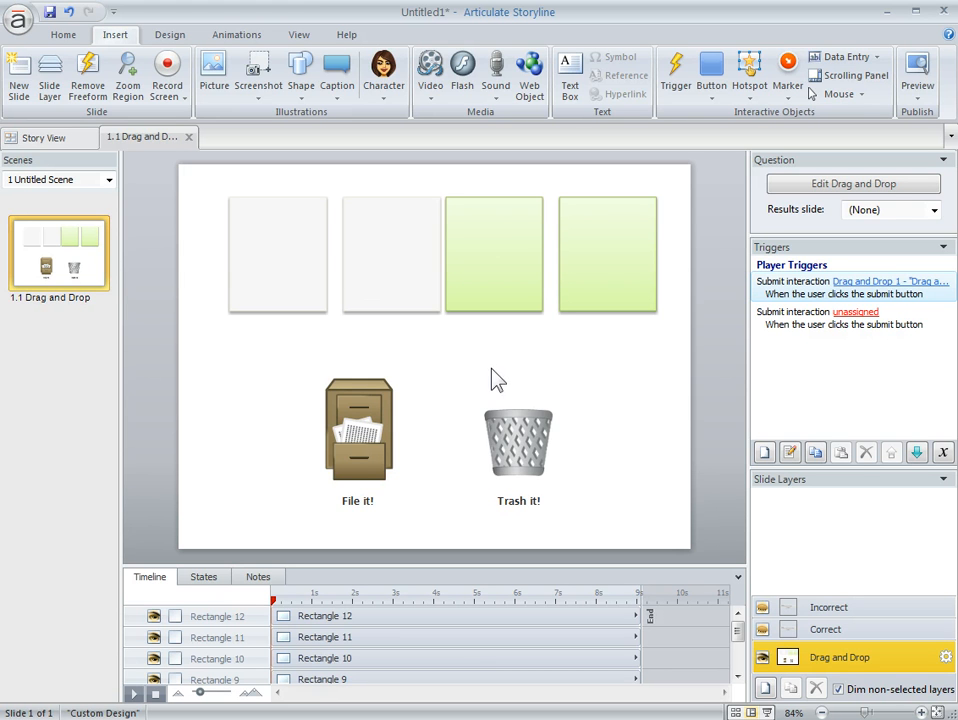
Set the question's drag items to return to their start point if dropped outside a correct drop target, and save the question.
left_click(803, 185)
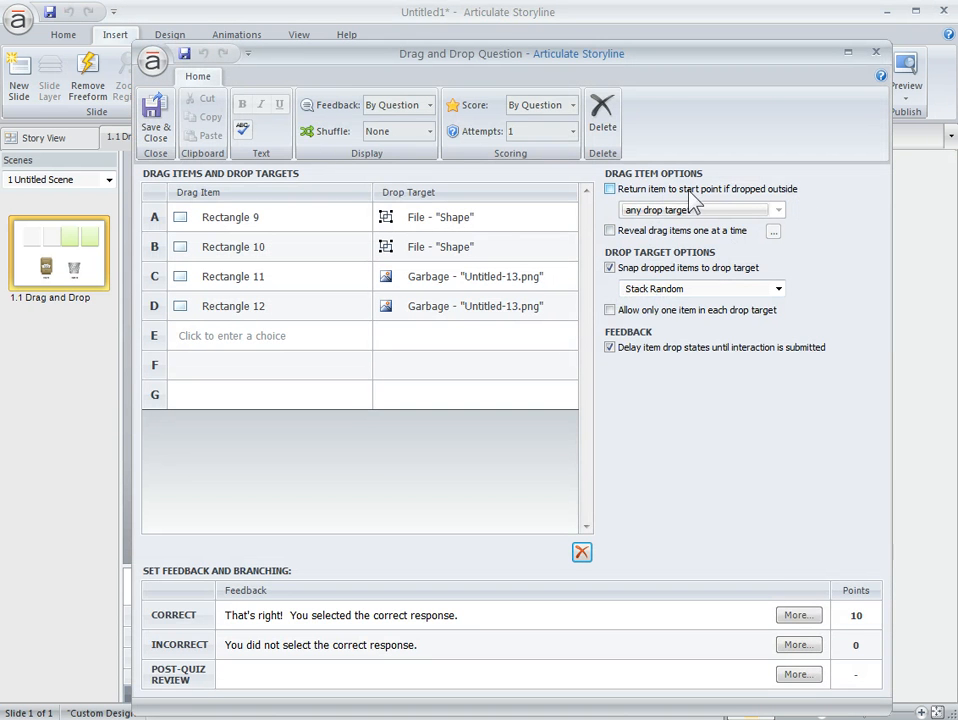
left_click(778, 210)
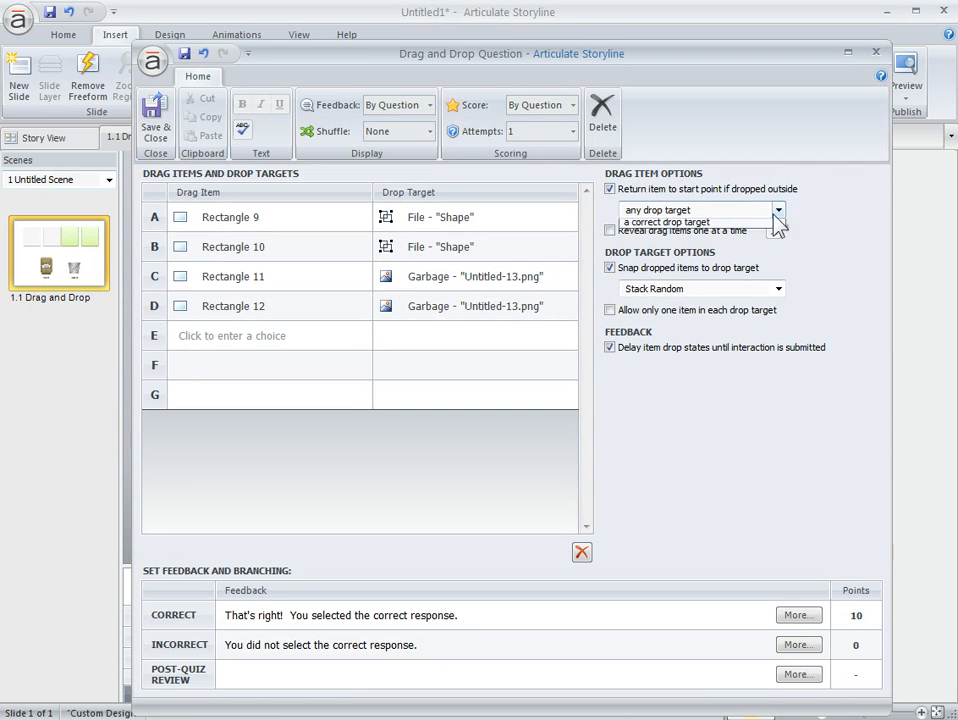
left_click(686, 240)
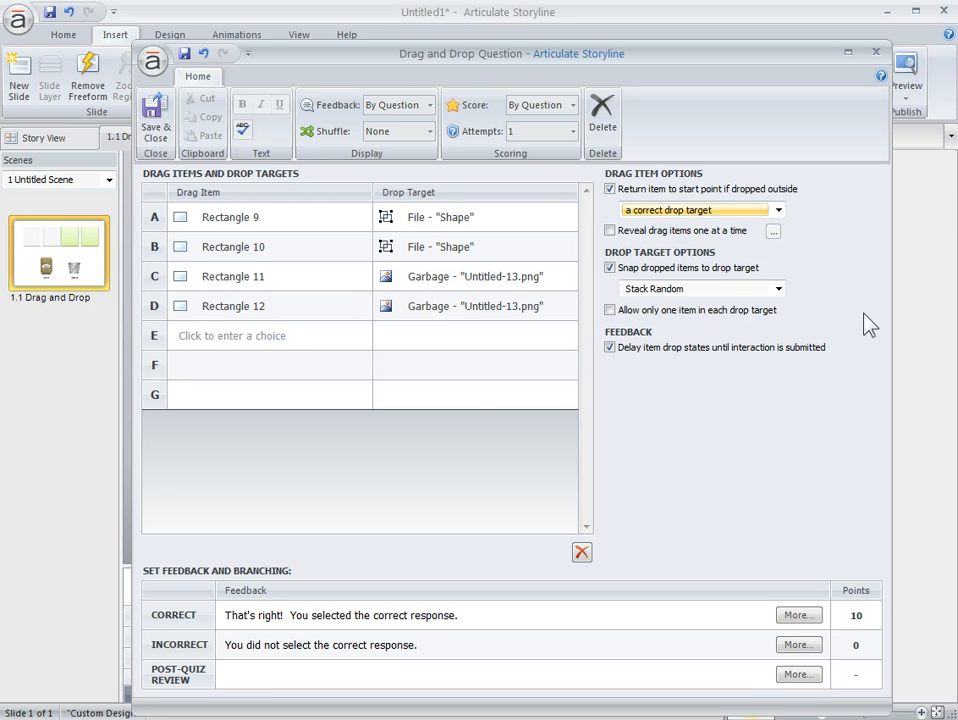
left_click(157, 115)
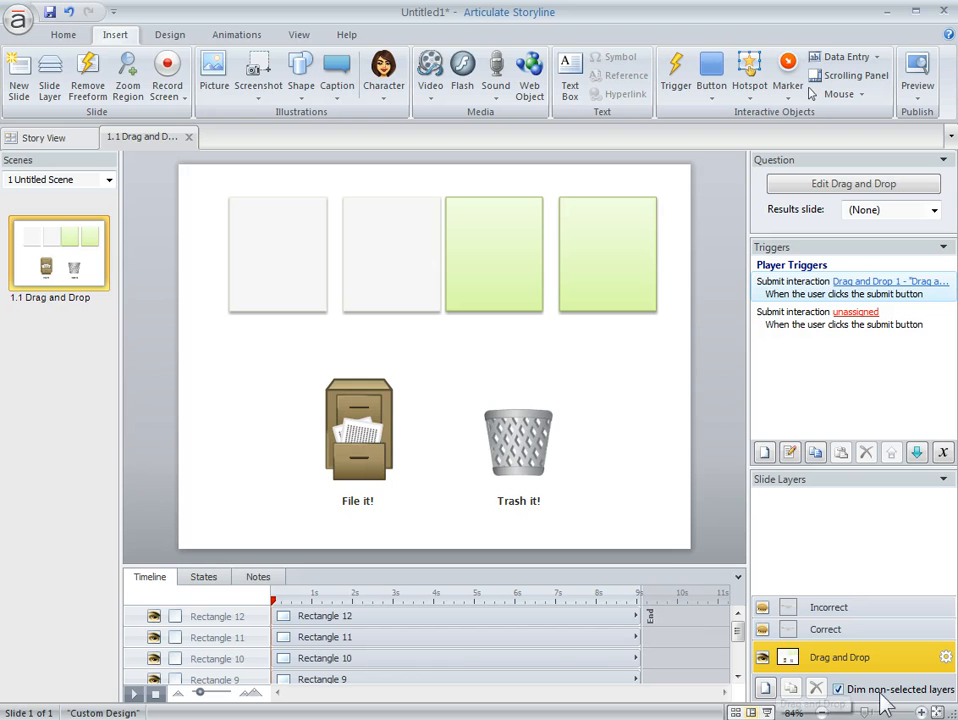
Turn off the Submit control in the base slide's properties and enable the Prev and Next navigation controls.
left_click(946, 658)
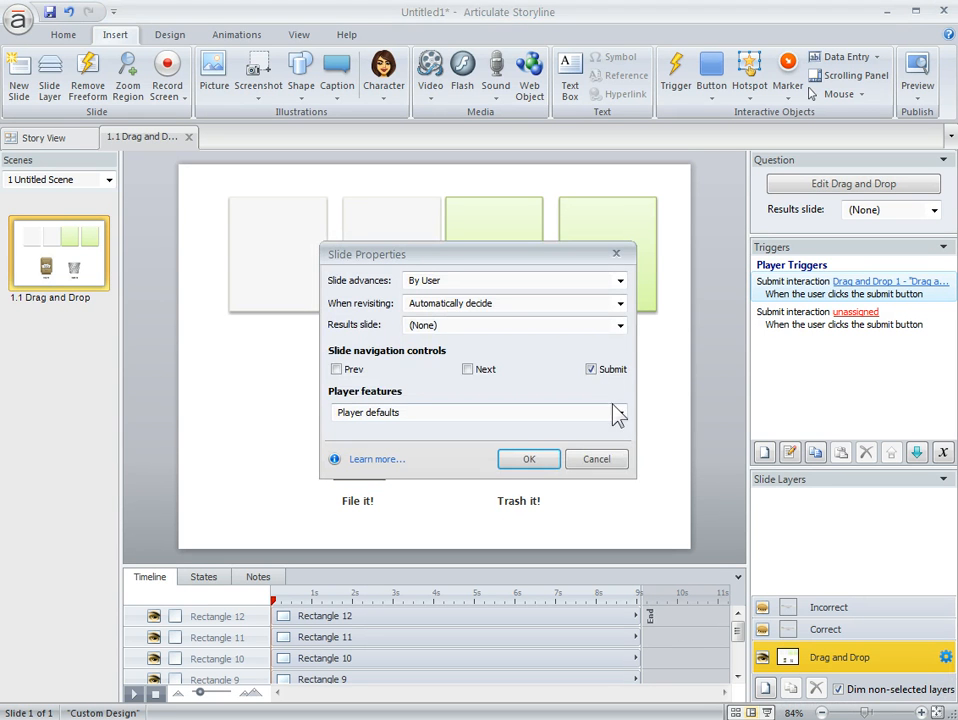
left_click(591, 369)
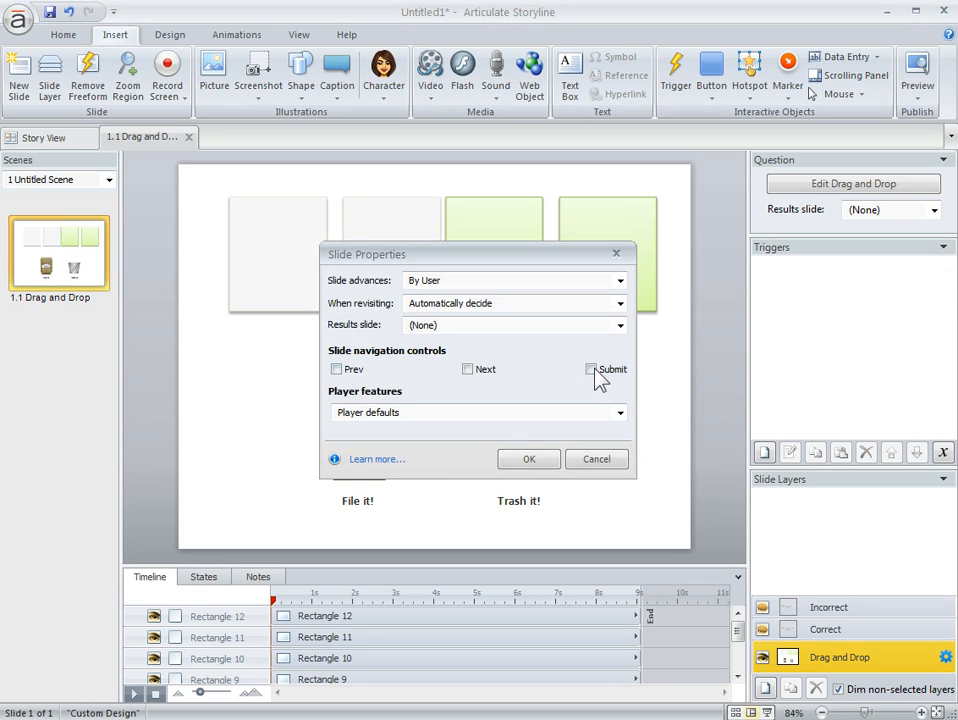
left_click(465, 370)
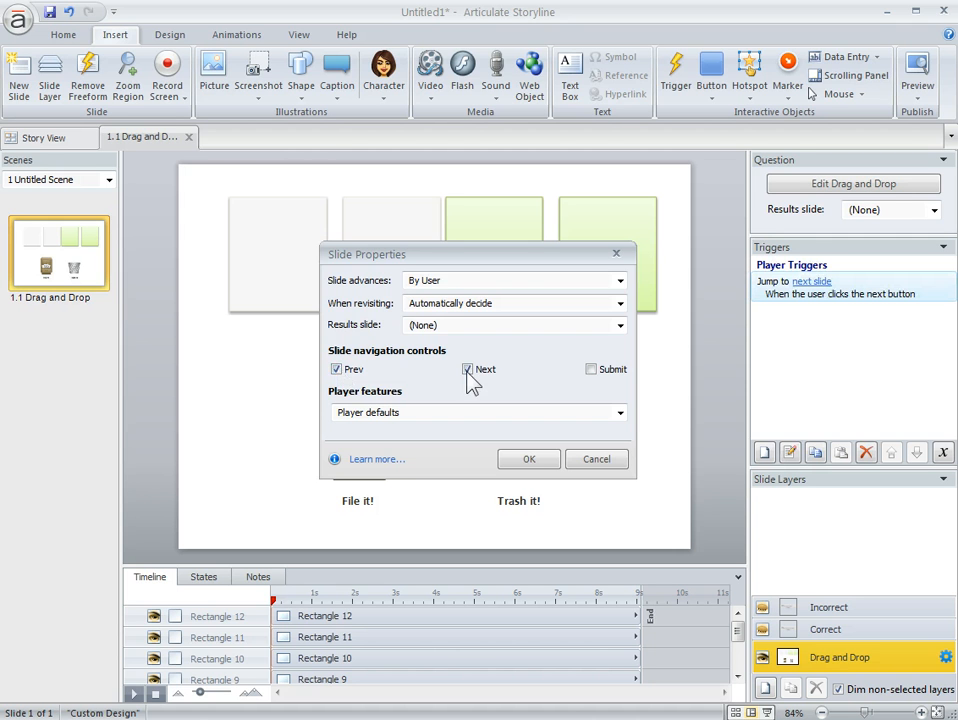
left_click(535, 462)
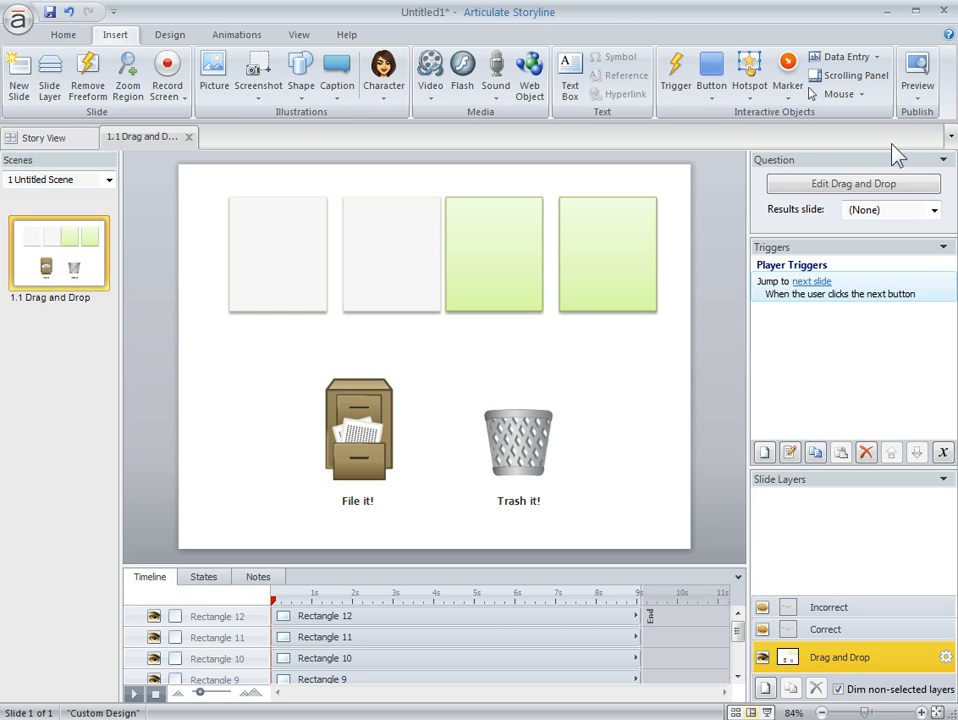
Preview the slide and test a grey rectangle on the trash can, then file both grey ones and trash both green ones.
left_click(926, 96)
left_click(934, 123)
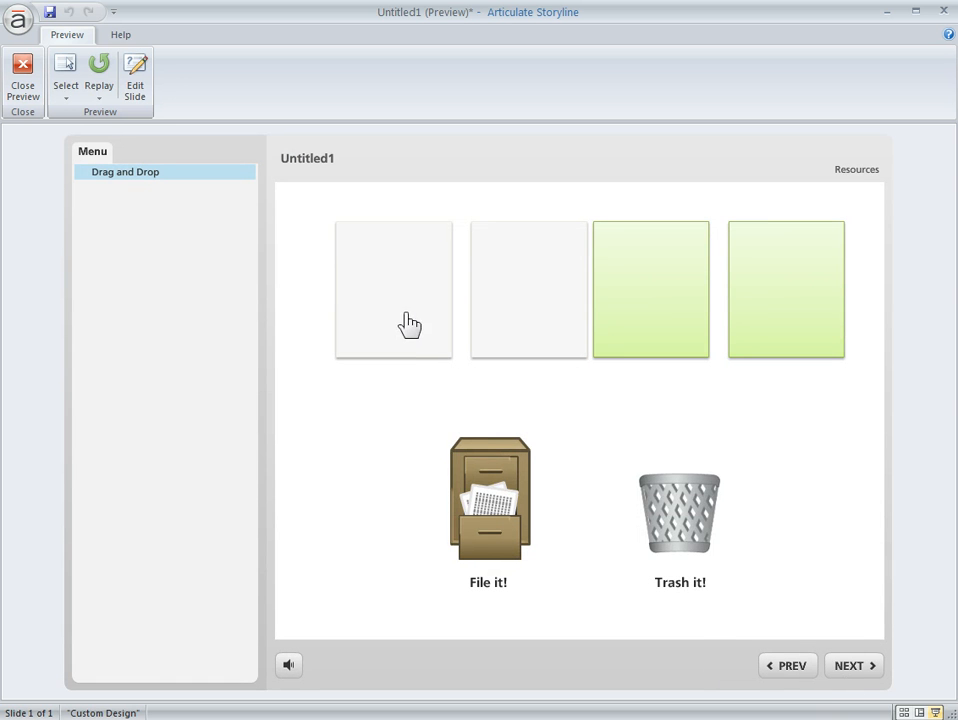
left_click_drag(408, 325, 680, 515)
left_click_drag(525, 309, 490, 460)
left_click_drag(418, 302, 495, 470)
left_click_drag(635, 327, 675, 509)
left_click_drag(775, 282, 723, 487)
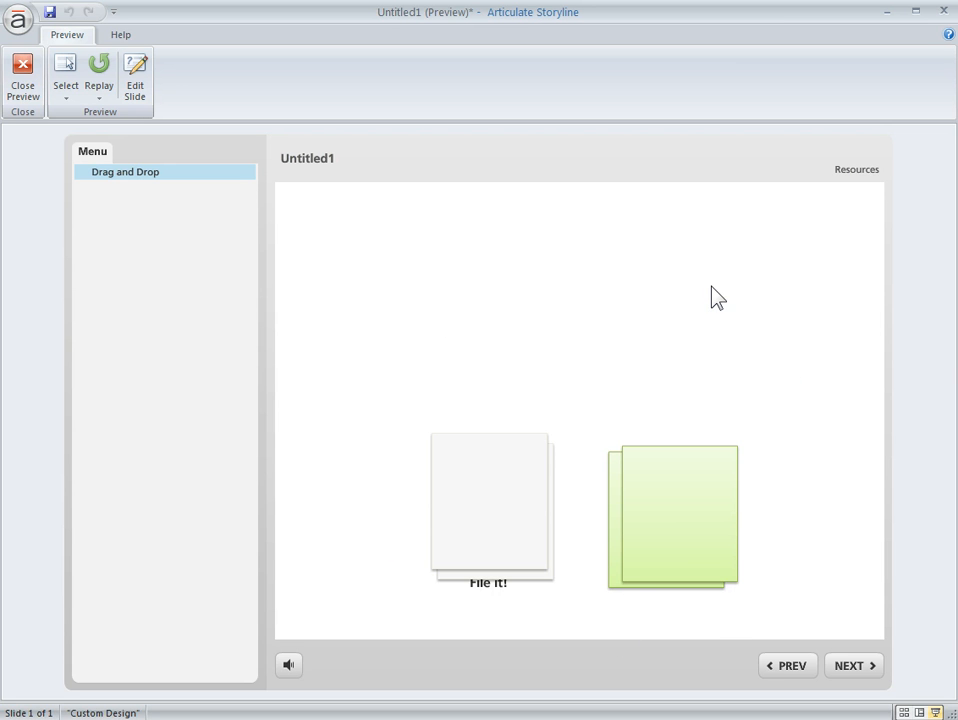
left_click(26, 78)
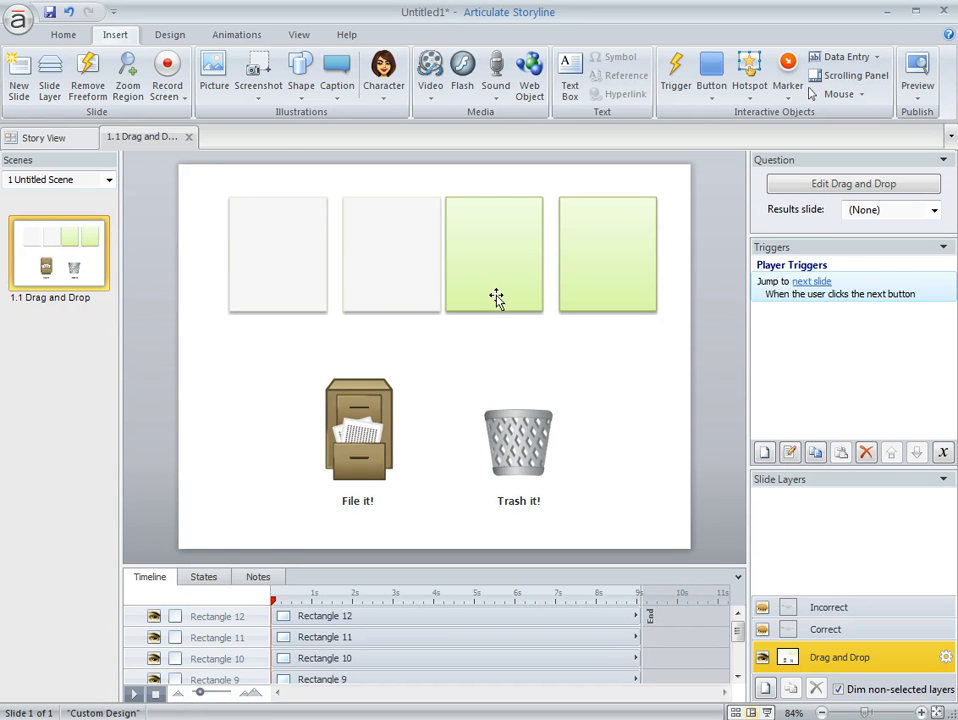
Set the drag and drop question's shuffle option to Answers and save the question.
left_click(778, 189)
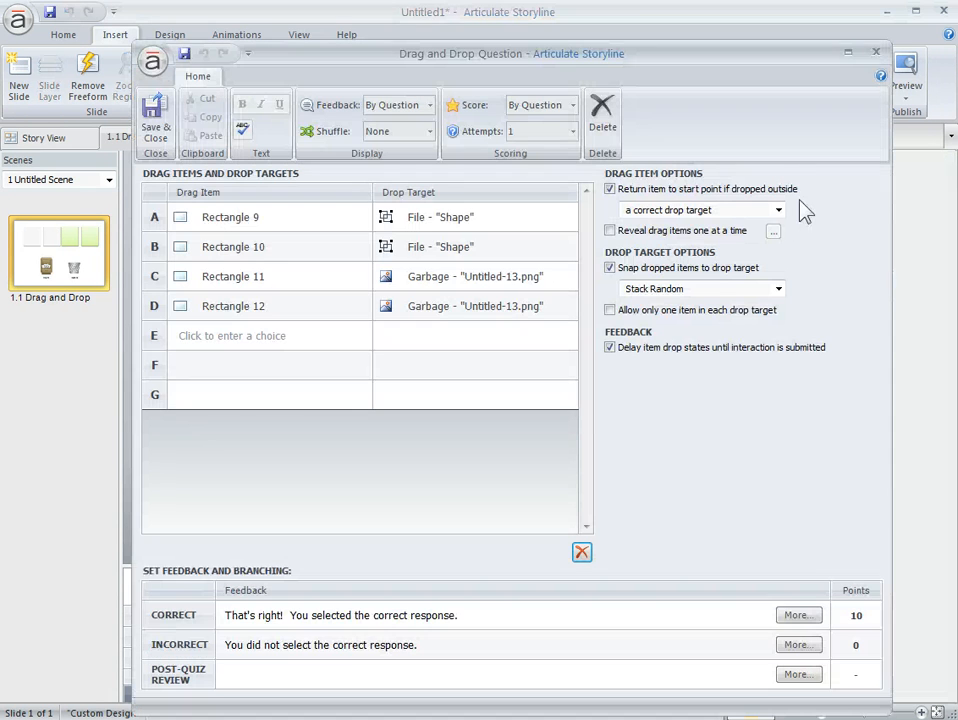
left_click(428, 131)
left_click(385, 153)
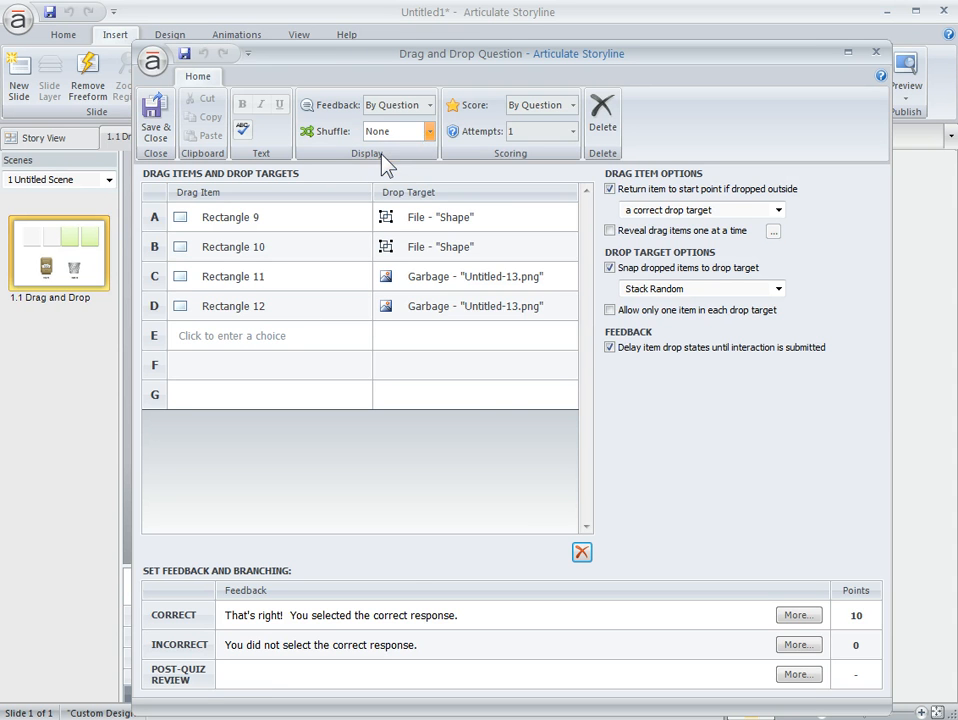
left_click(156, 118)
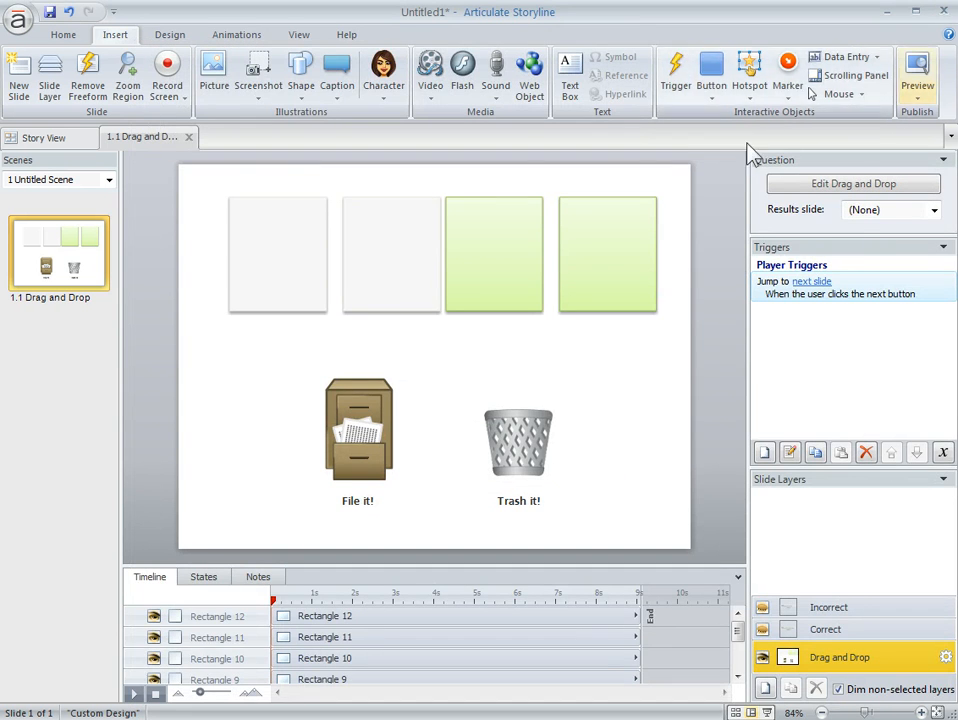
Label the four rectangles 1, 2, 3 and 4 in order from the first grey one to the last green one.
left_click(282, 265)
type("1")
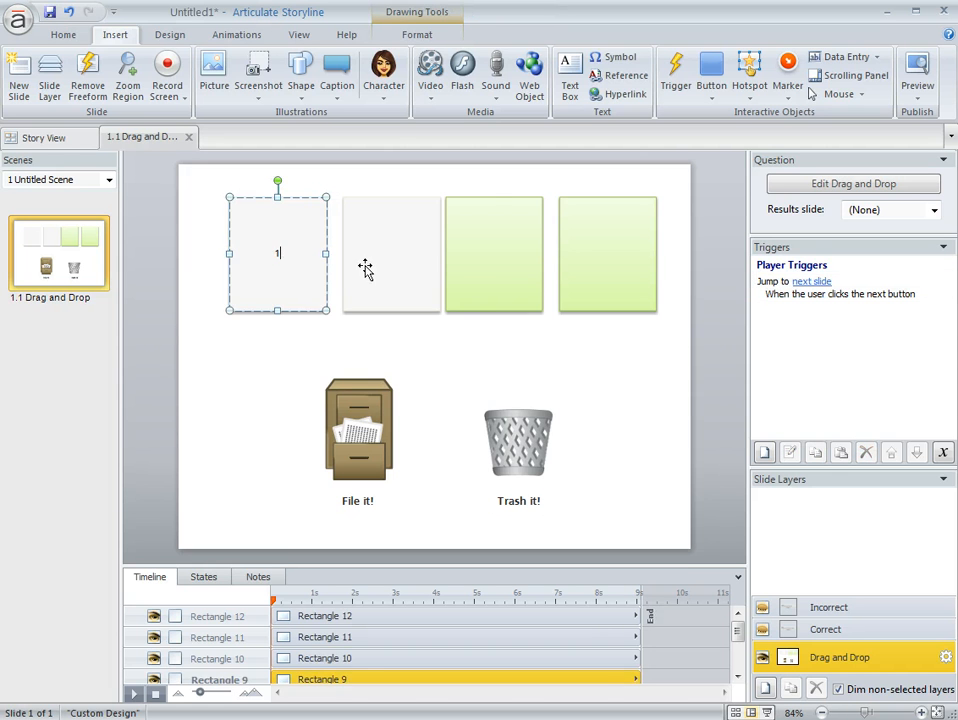
left_click(382, 266)
type("2")
left_click(490, 266)
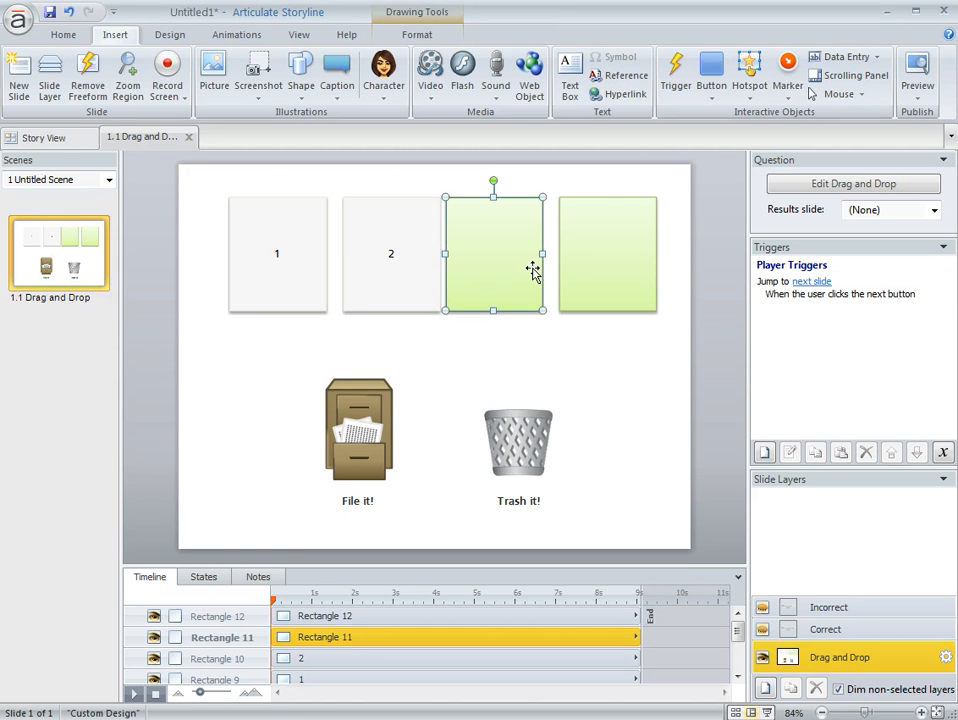
type("3")
left_click(594, 252)
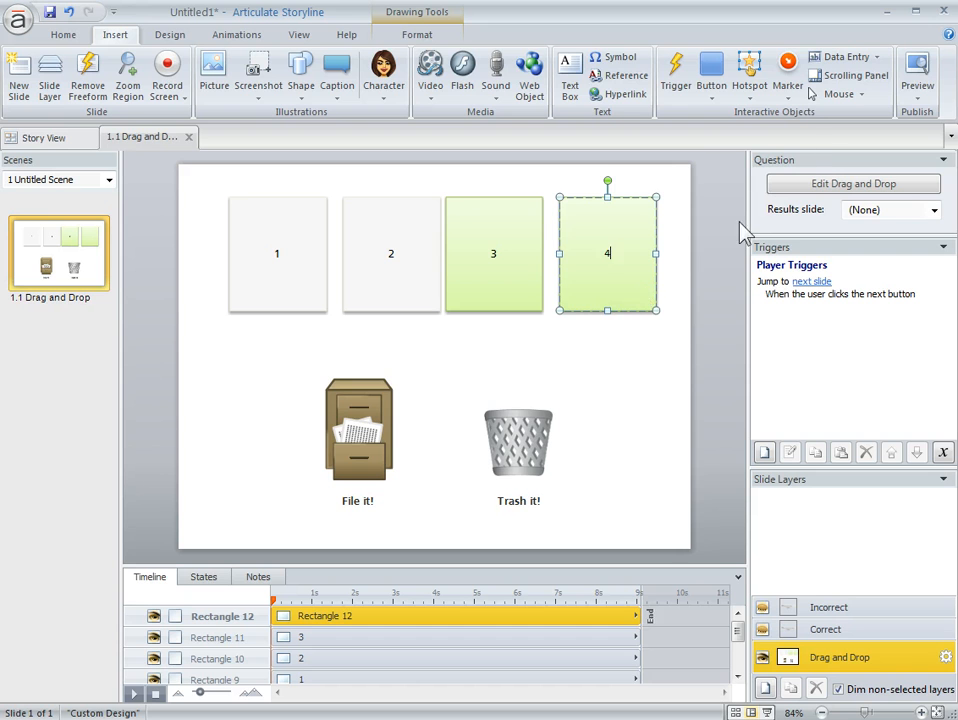
Preview the slide and replay it twice to check the shuffled order of the numbered rectangles.
left_click(918, 90)
left_click(933, 118)
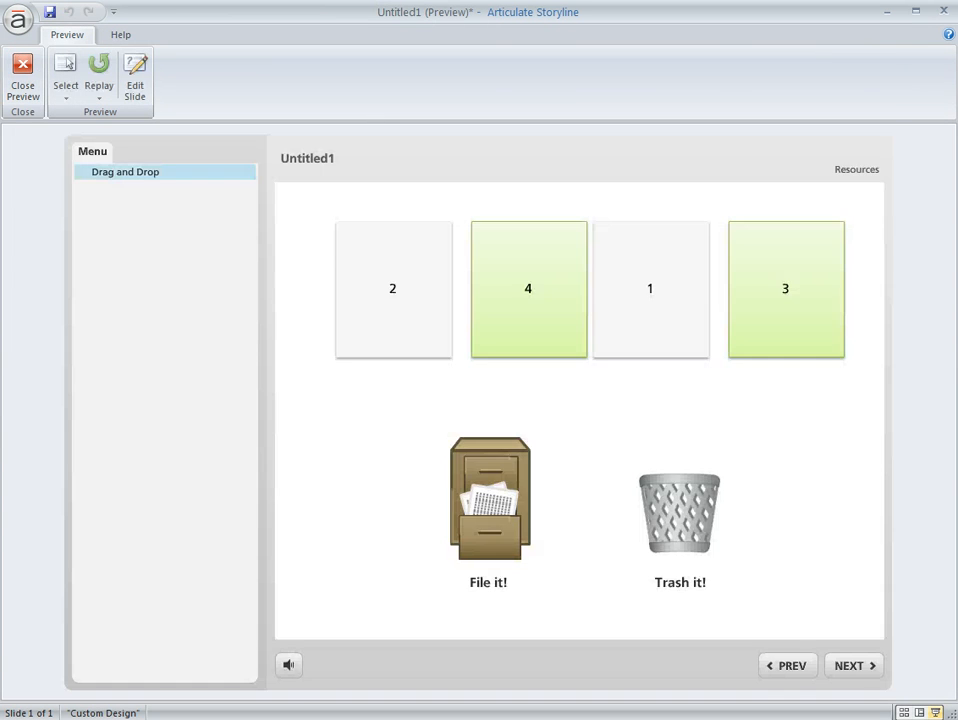
left_click(100, 80)
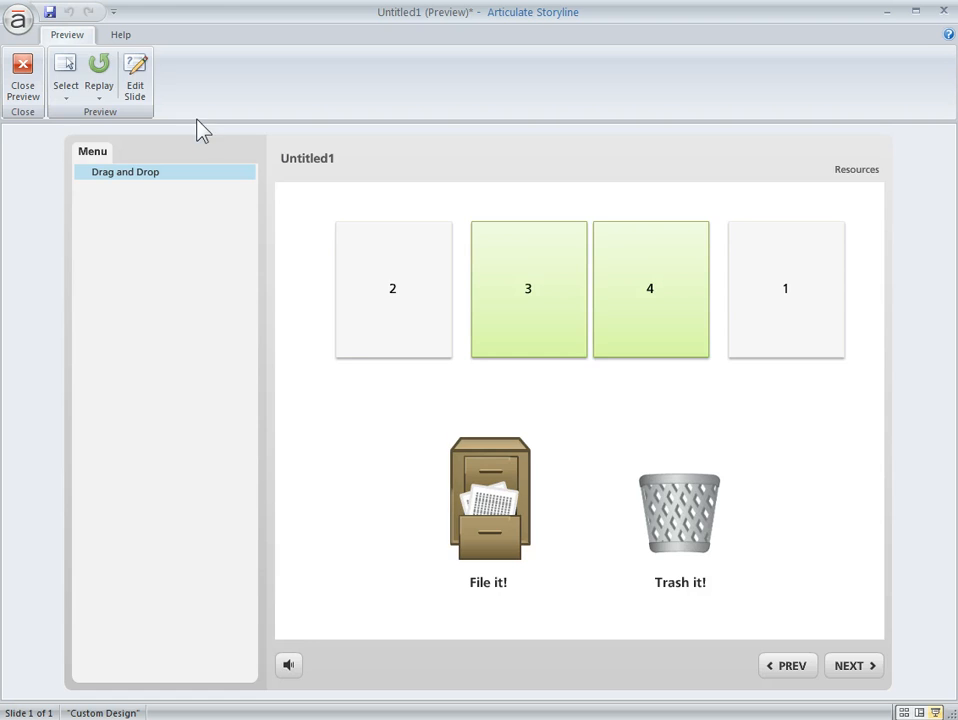
left_click(98, 66)
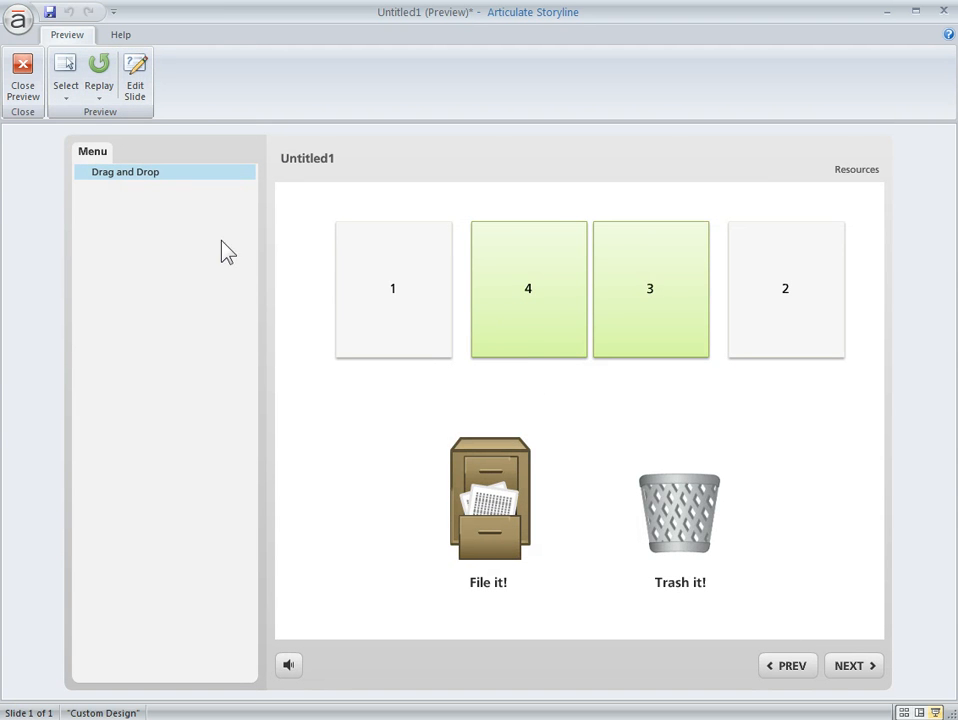
left_click(24, 80)
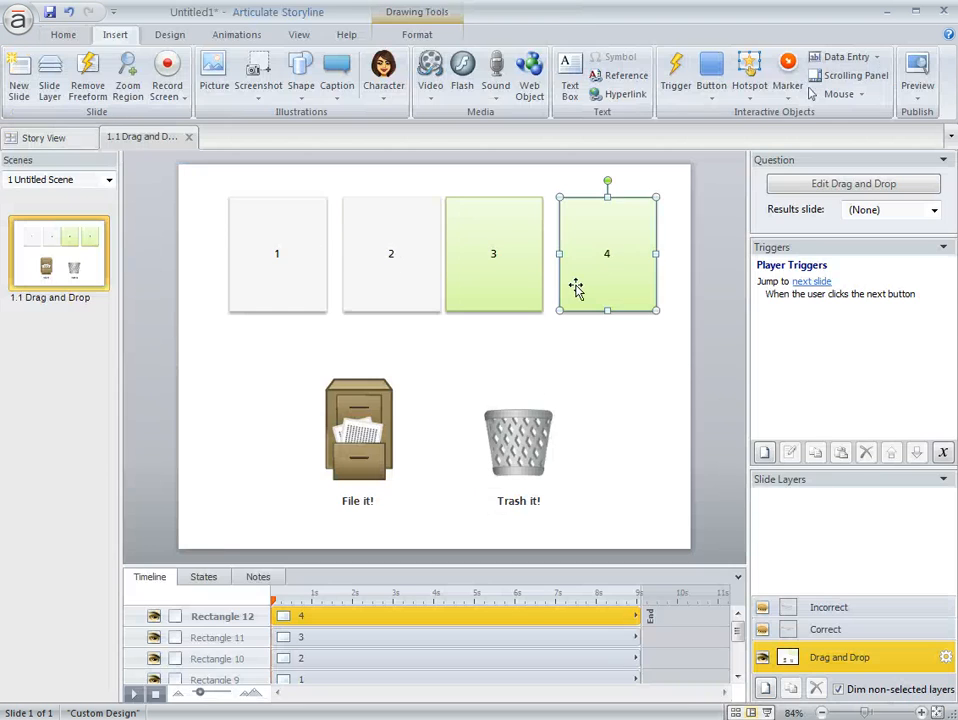
Stack all four numbered rectangles on top of one another with Align Center.
left_click(698, 296)
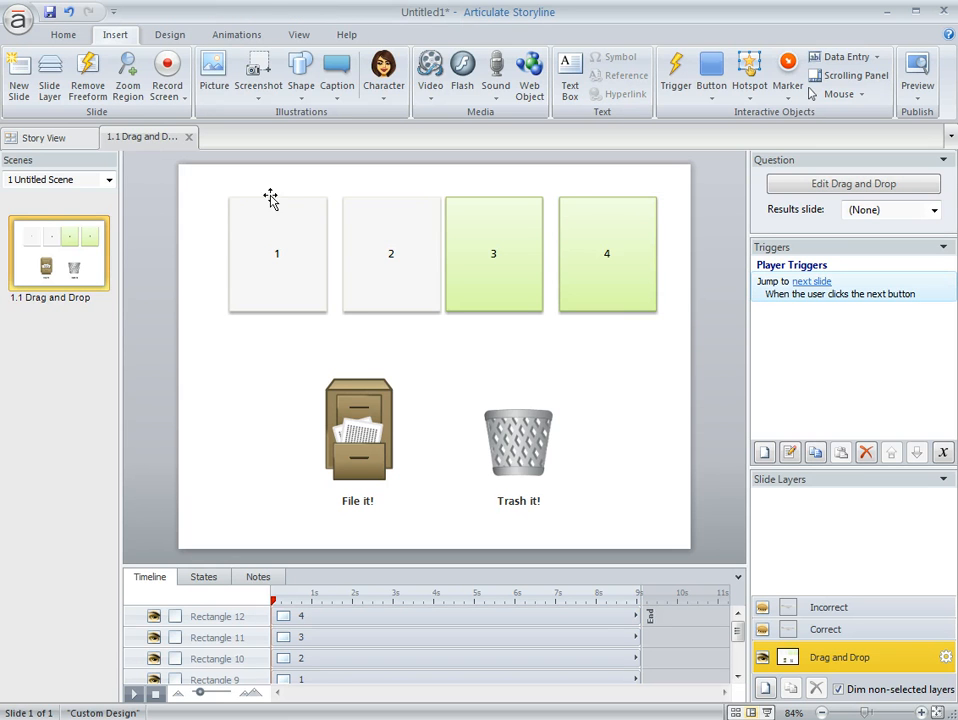
mouse_move(410, 258)
left_mouse_down()
mouse_move(421, 261)
mouse_move(286, 260)
left_mouse_up()
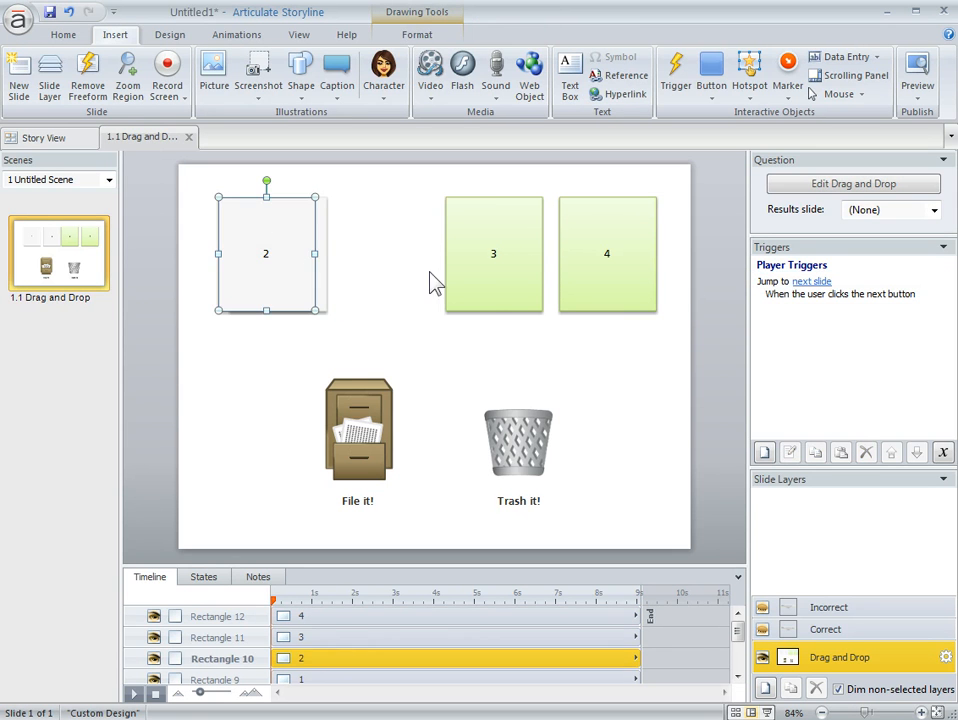
left_click(500, 253)
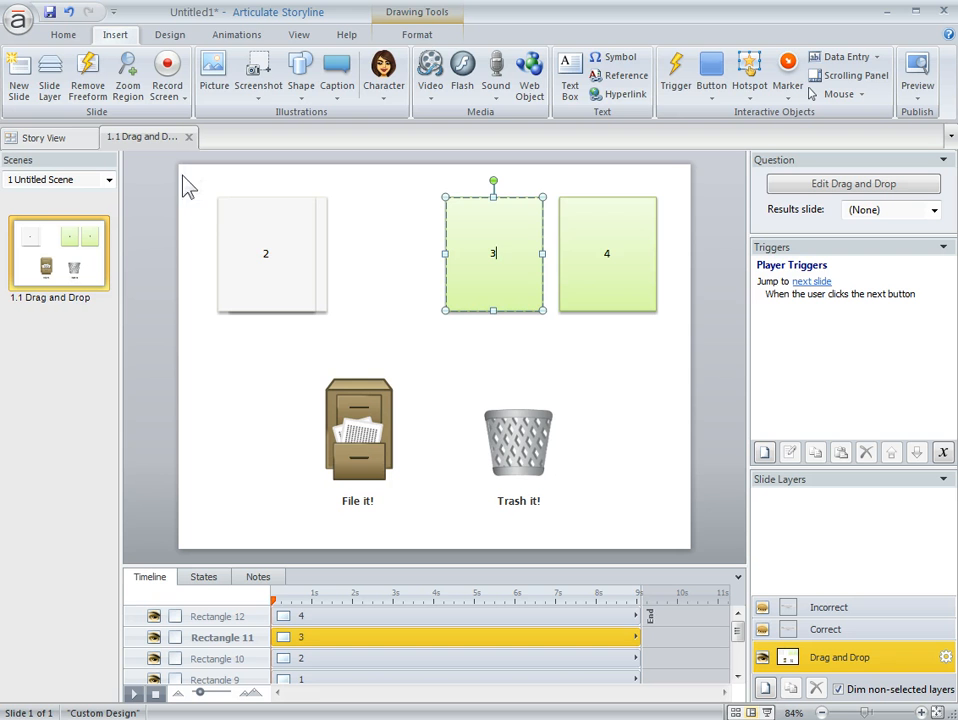
left_click_drag(183, 180, 698, 392)
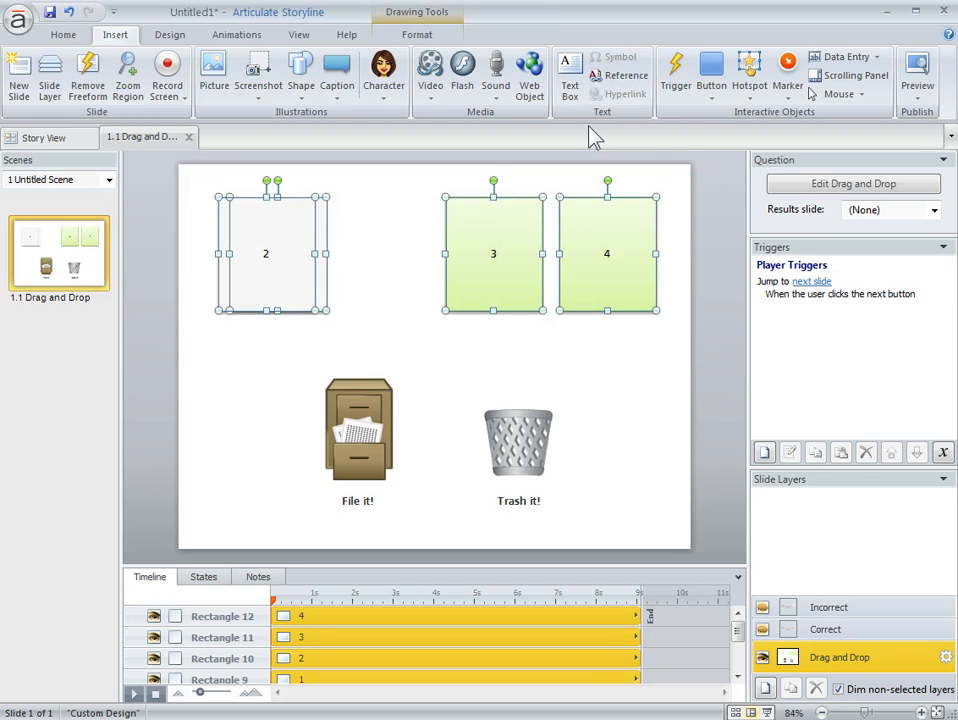
left_click(62, 36)
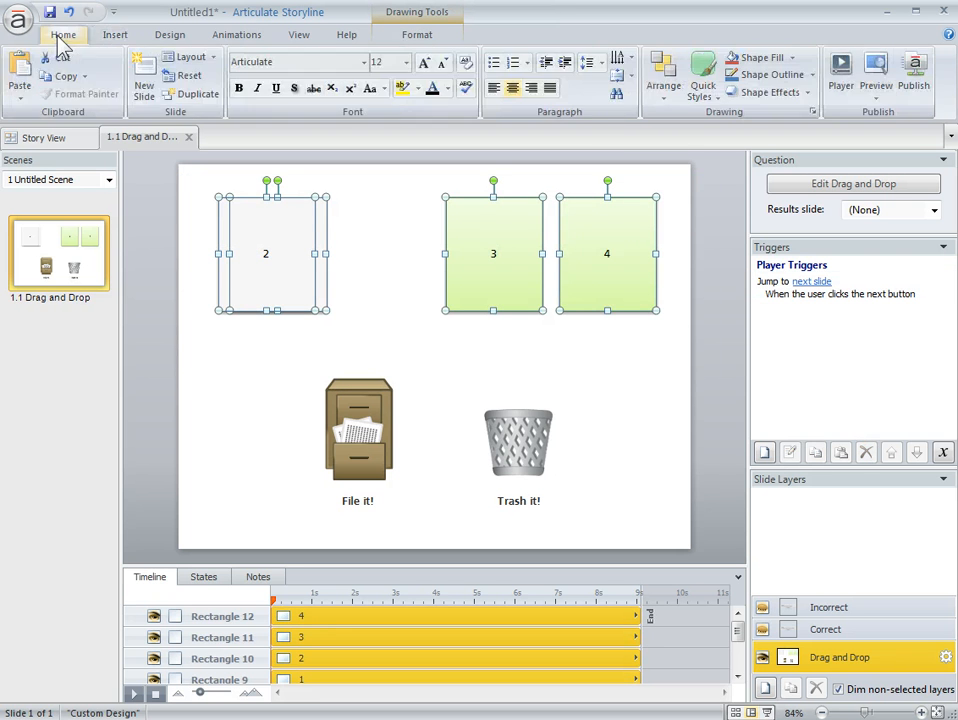
left_click(663, 72)
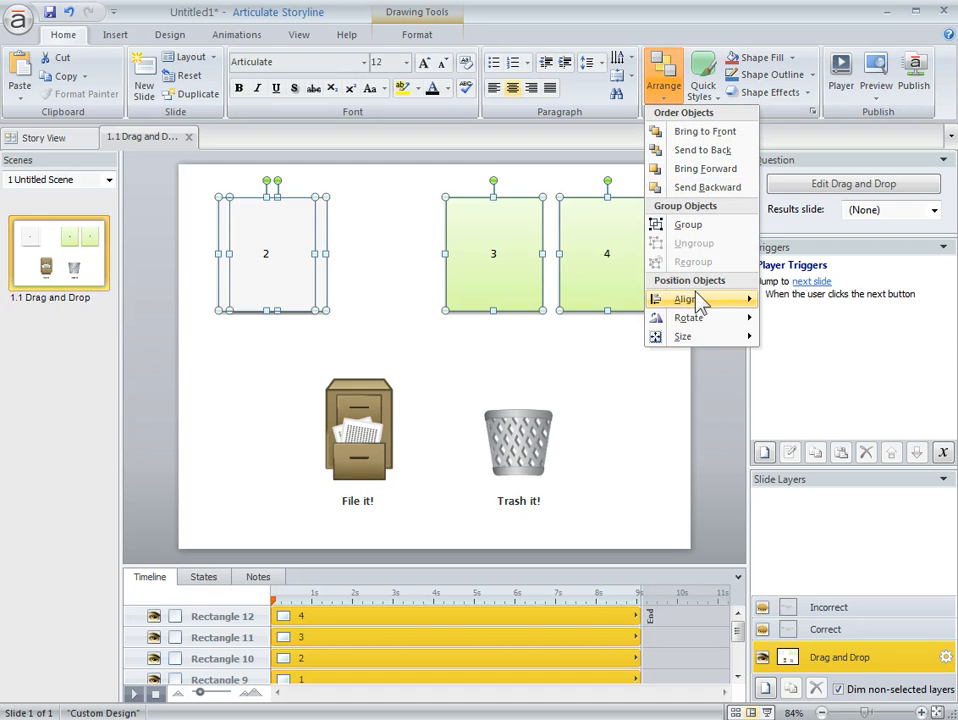
mouse_move(740, 314)
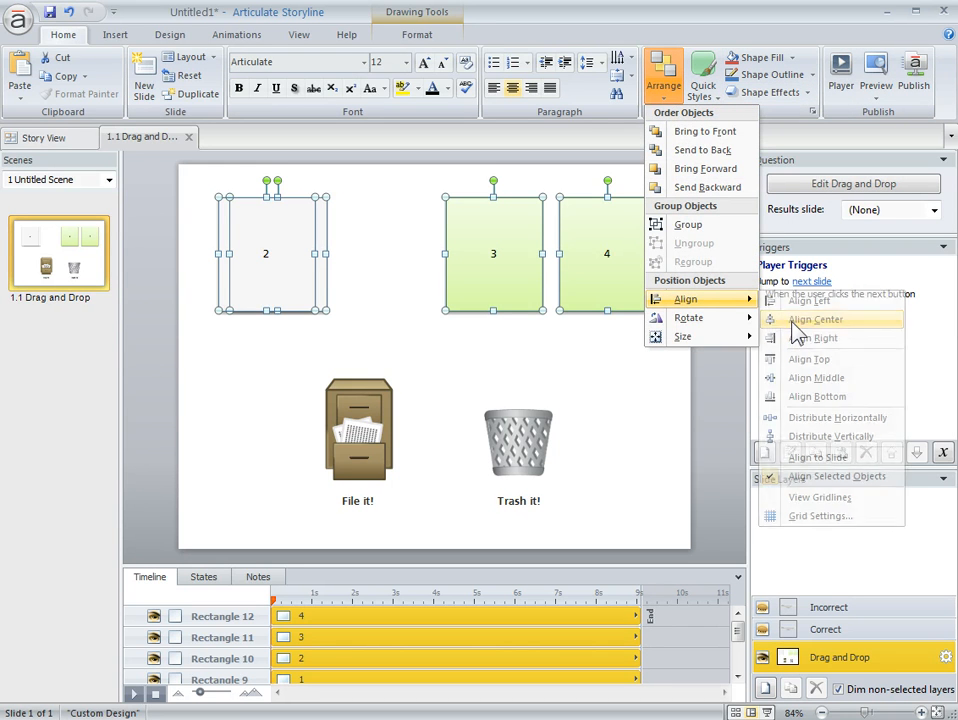
left_click(805, 319)
left_click(712, 289)
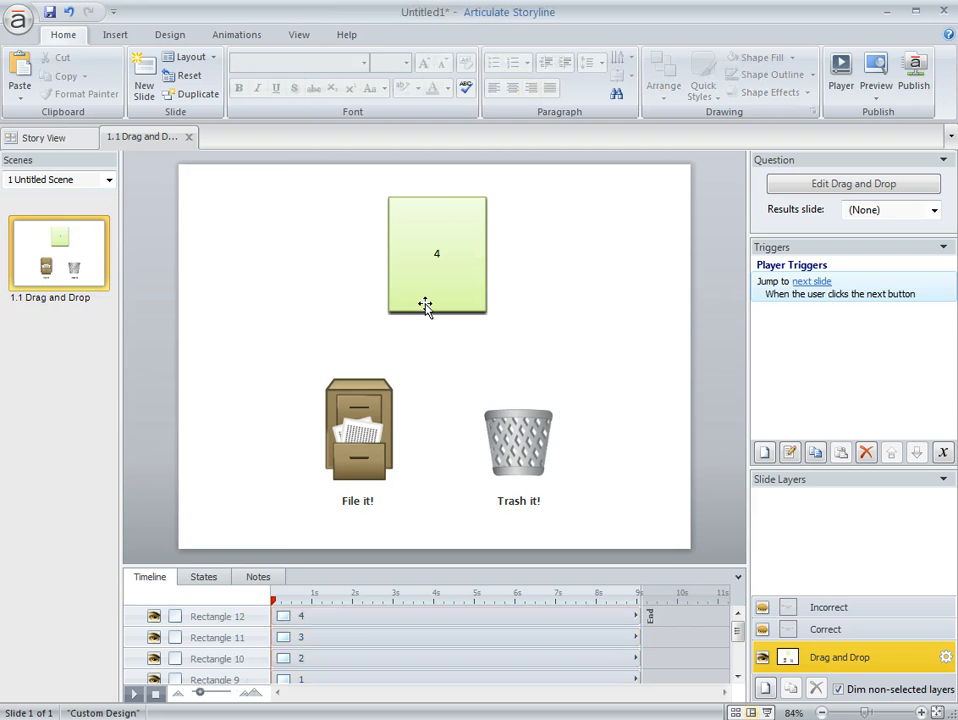
Set the question to reveal drag items one at a time and save it.
left_click(820, 187)
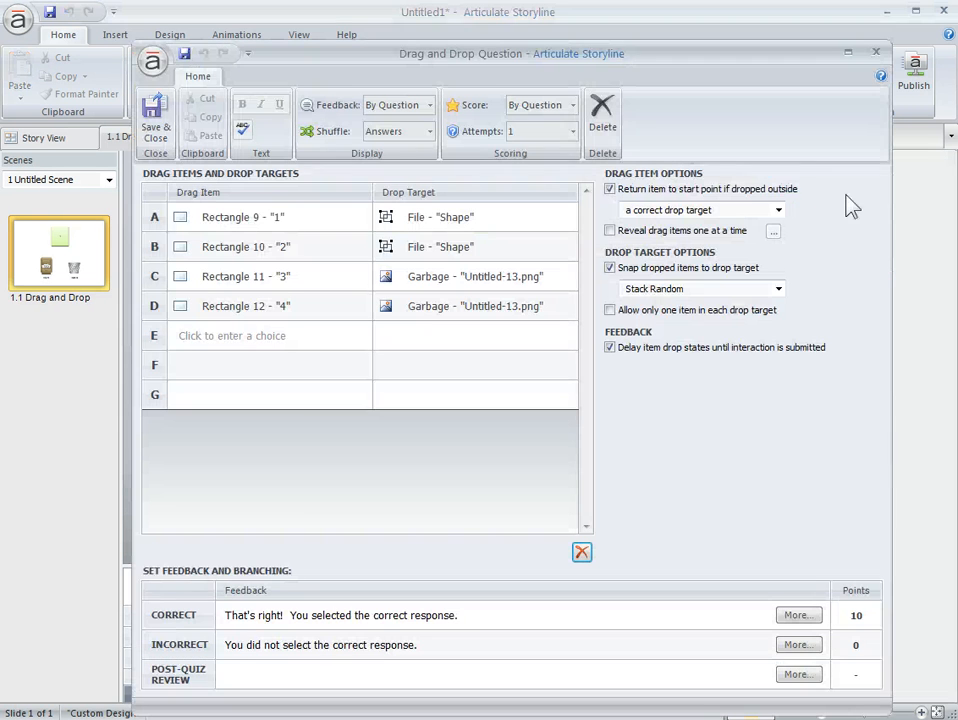
left_click(611, 231)
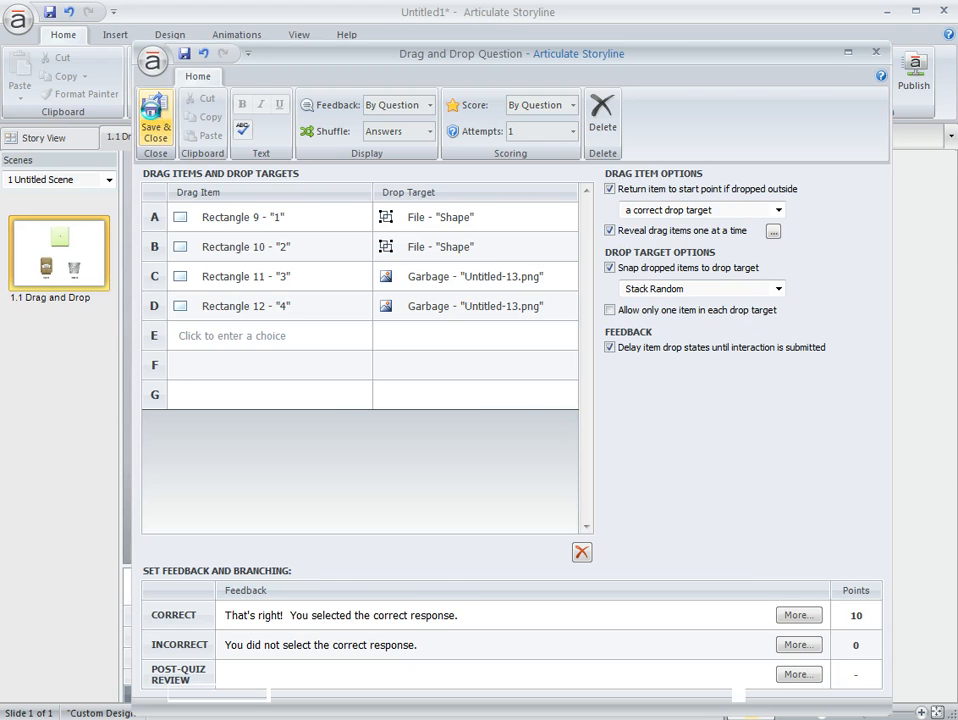
left_click(155, 125)
Preview the slide and test the one-at-a-time reveal by sorting rectangles 1 and 2 into the file cabinet and 3 and 4 into the trash.
left_click(877, 98)
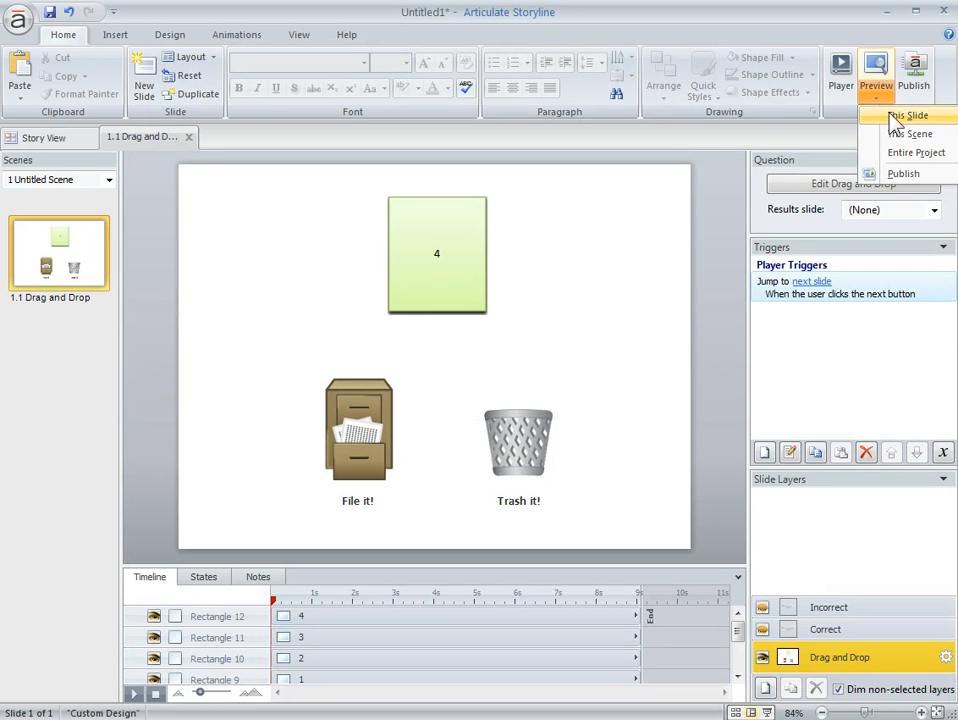
left_click(905, 116)
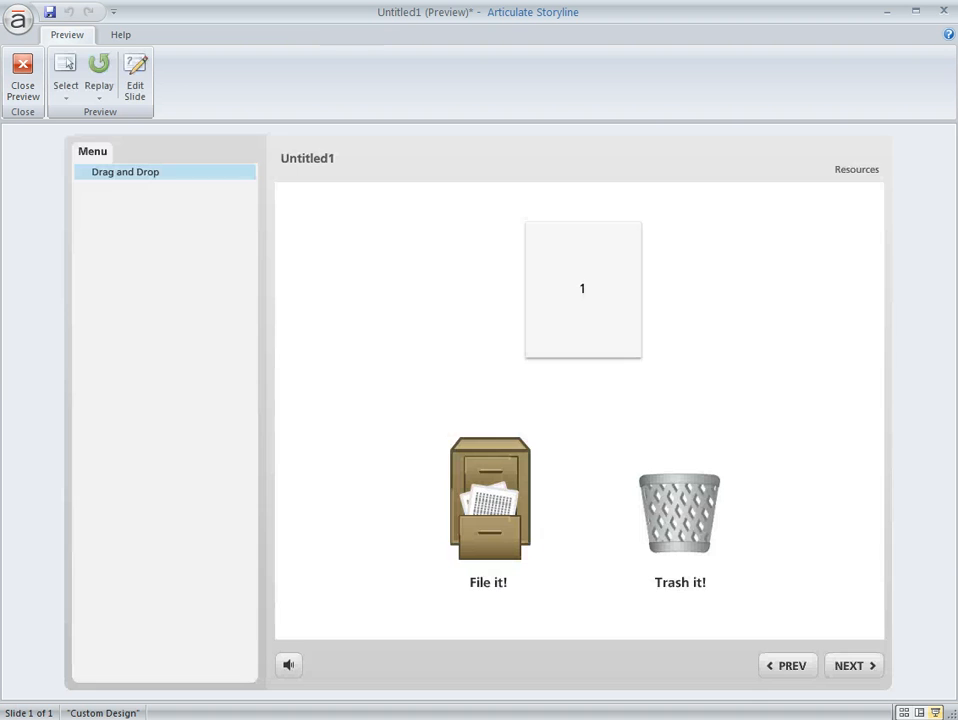
left_click_drag(614, 297, 530, 490)
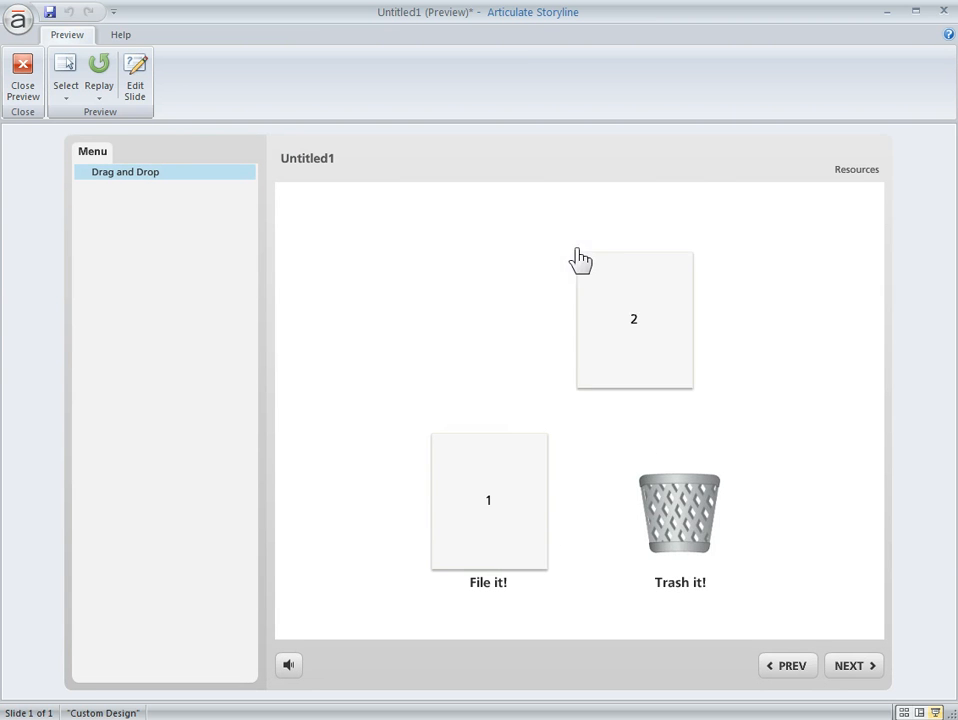
left_click_drag(577, 250, 655, 403)
left_click_drag(591, 294, 507, 466)
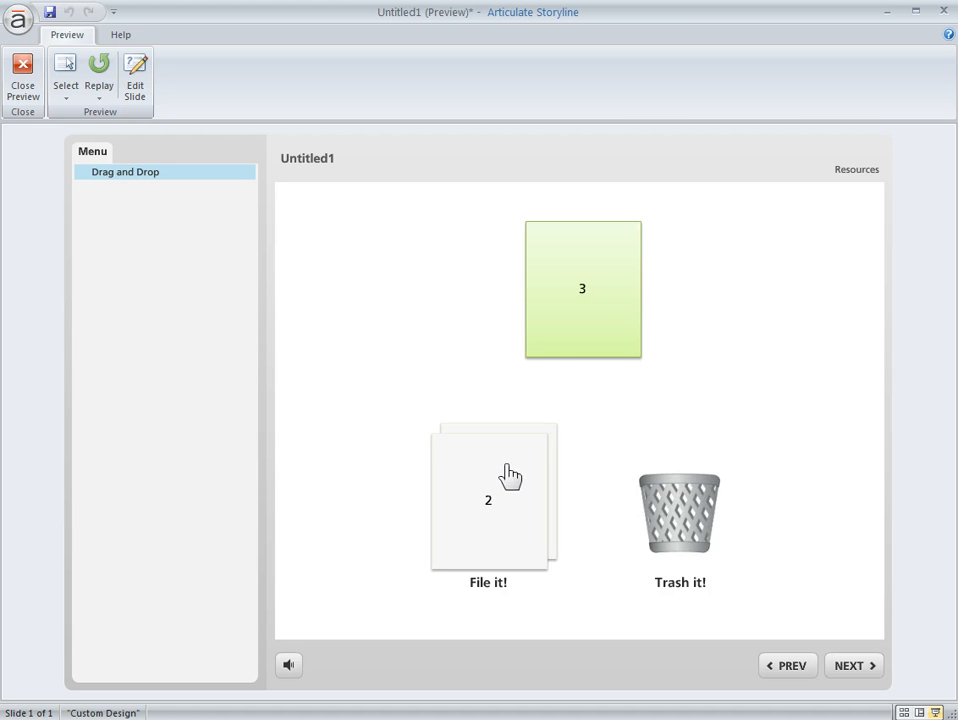
left_click_drag(588, 304, 528, 505)
left_click_drag(569, 313, 659, 505)
left_click_drag(601, 314, 673, 513)
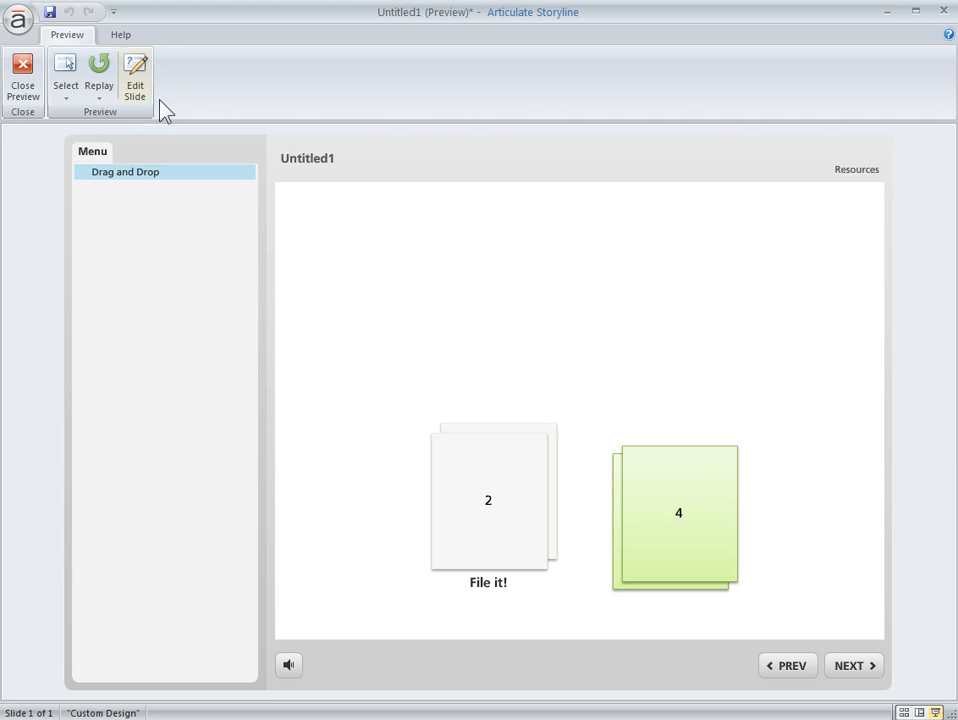
left_click(24, 76)
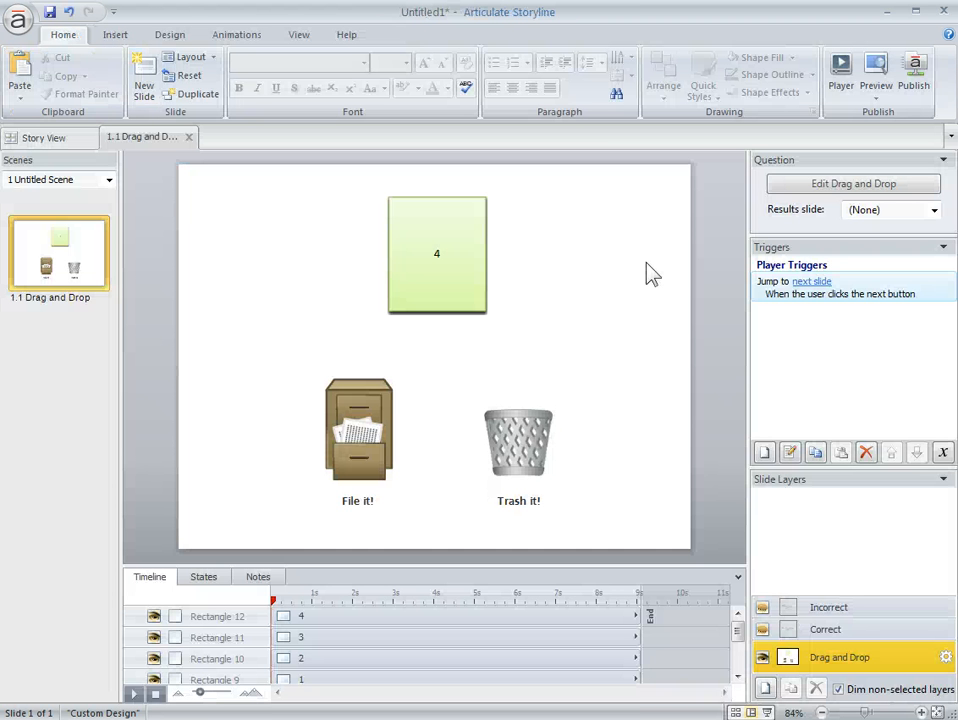